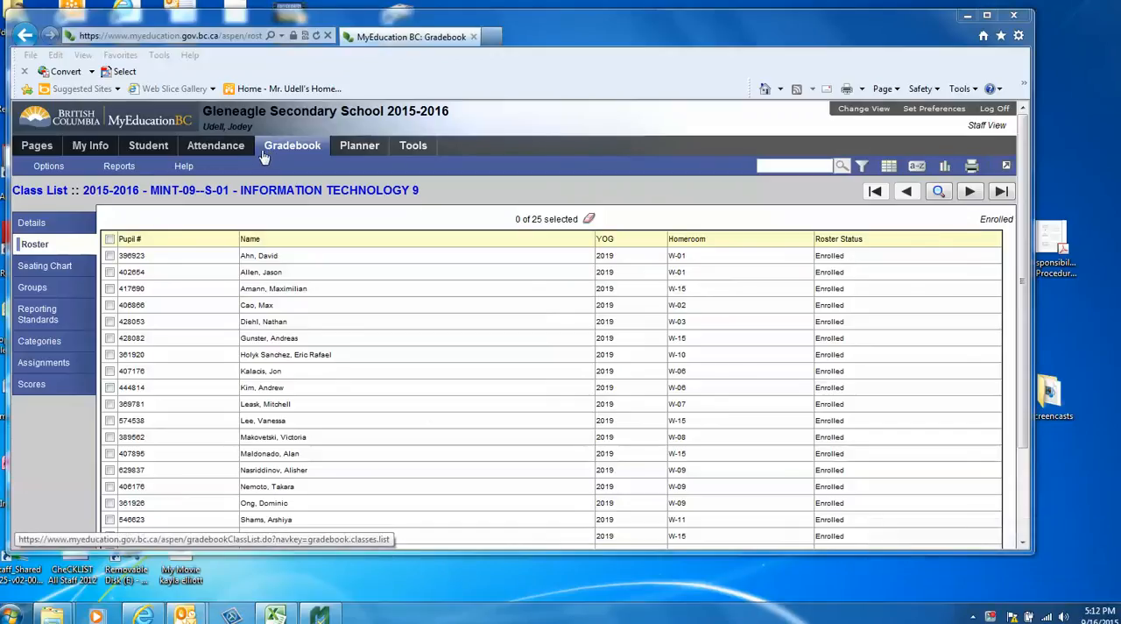
# Run a quick report on the class roster from the saved report "myEdBC Export".
pyautogui.click(121, 167)
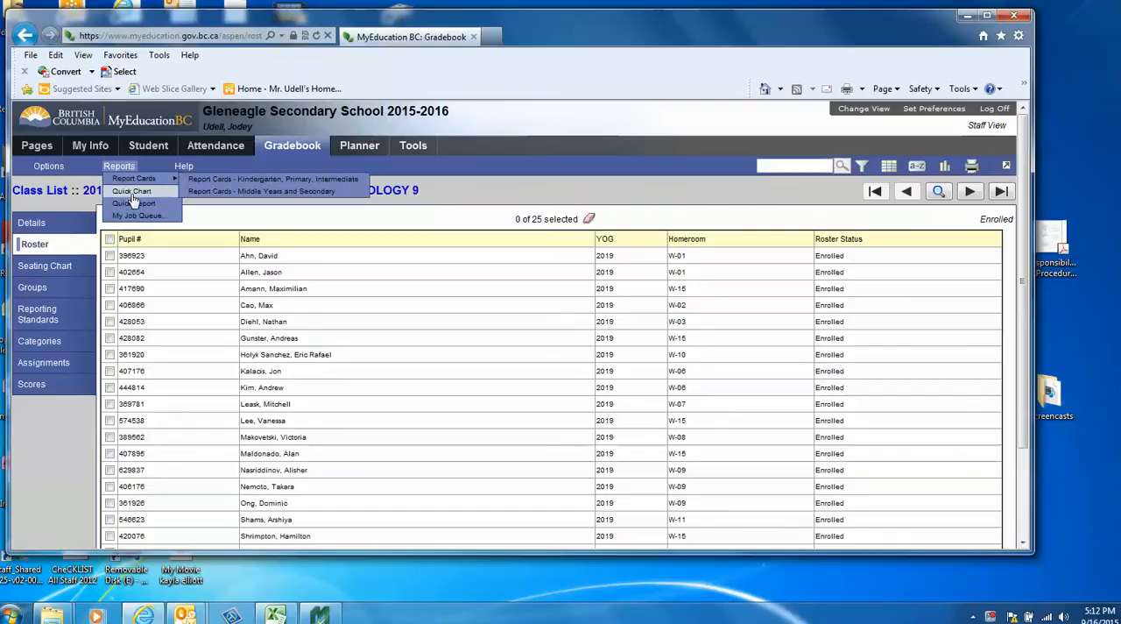
pyautogui.click(134, 203)
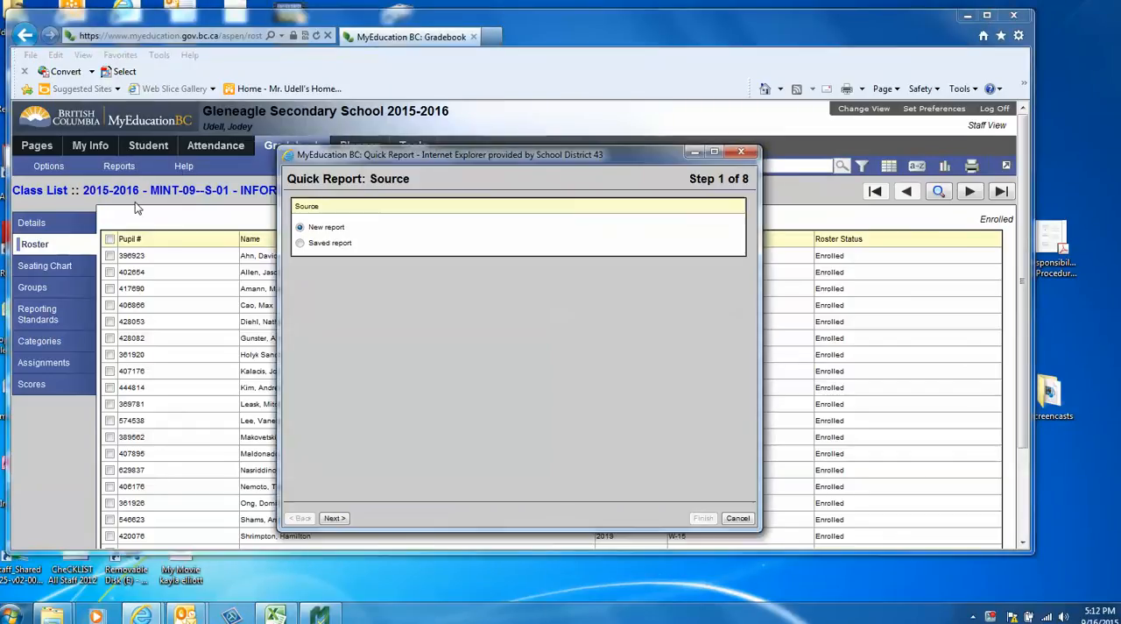
pyautogui.click(300, 243)
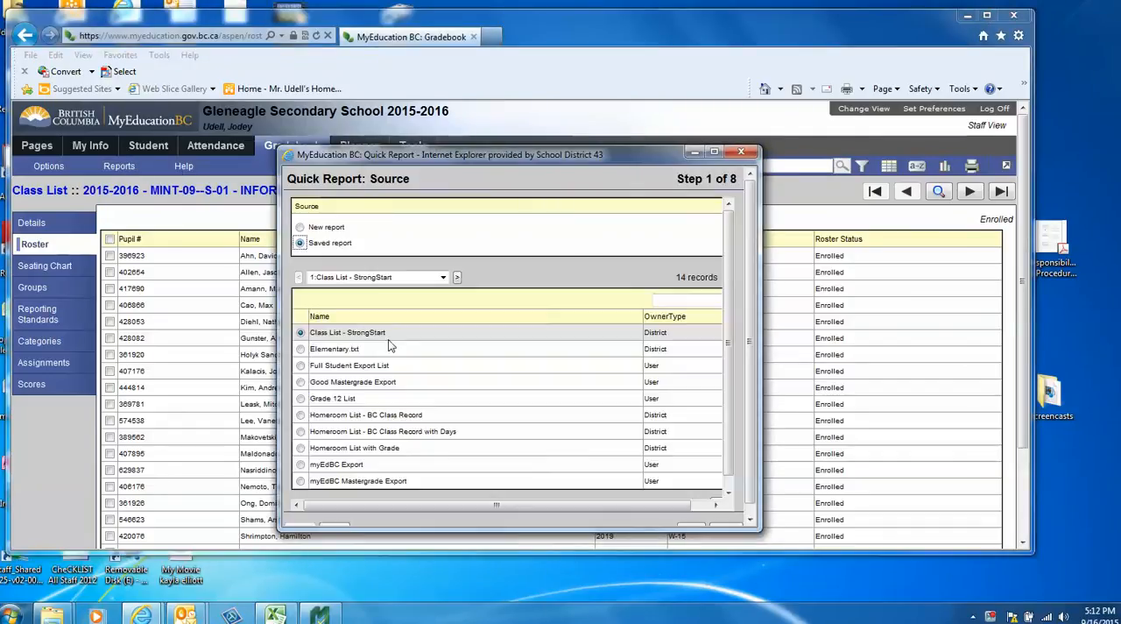
pyautogui.click(300, 466)
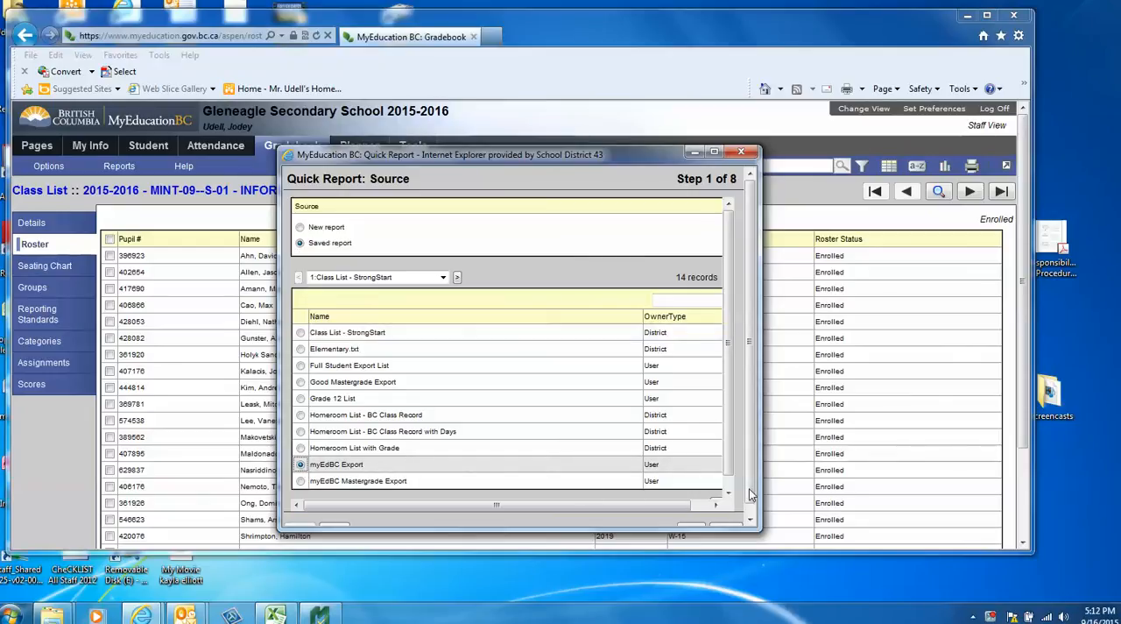
pyautogui.scroll(-1, 743, 493)
pyautogui.moveTo(678, 506); pyautogui.dragTo(711, 506)
pyautogui.scroll(-1, 701, 505)
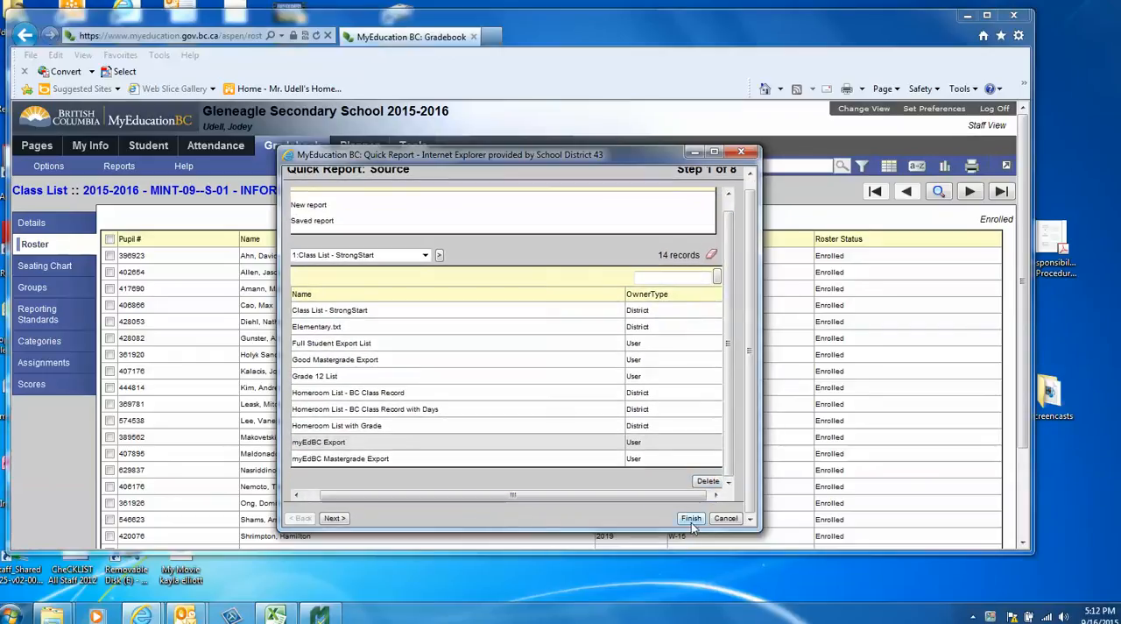
pyautogui.click(691, 518)
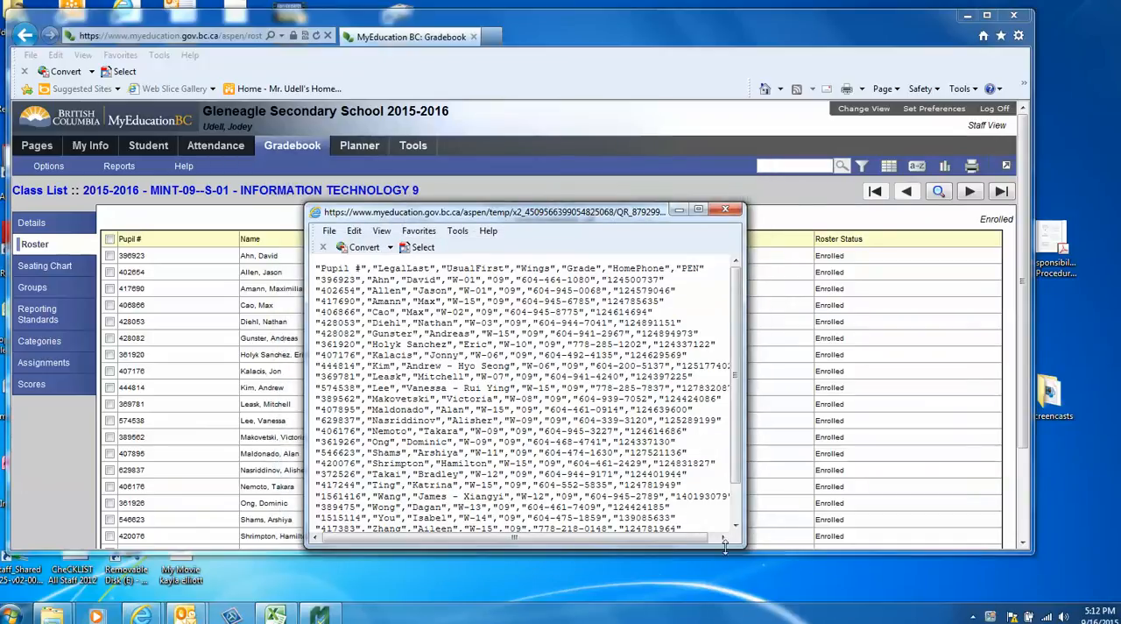
# Save the report output as a text file named ICT9 in the Mastergrade Classes to Import 2015 folder on the desktop.
pyautogui.moveTo(743, 543); pyautogui.dragTo(840, 545)
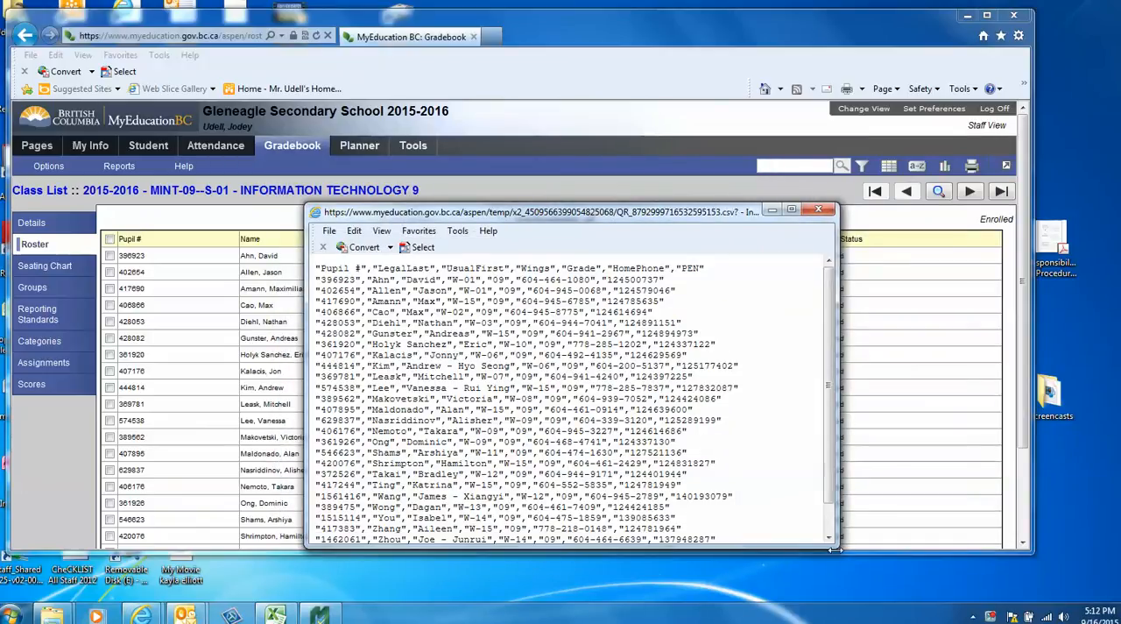
pyautogui.click(391, 248)
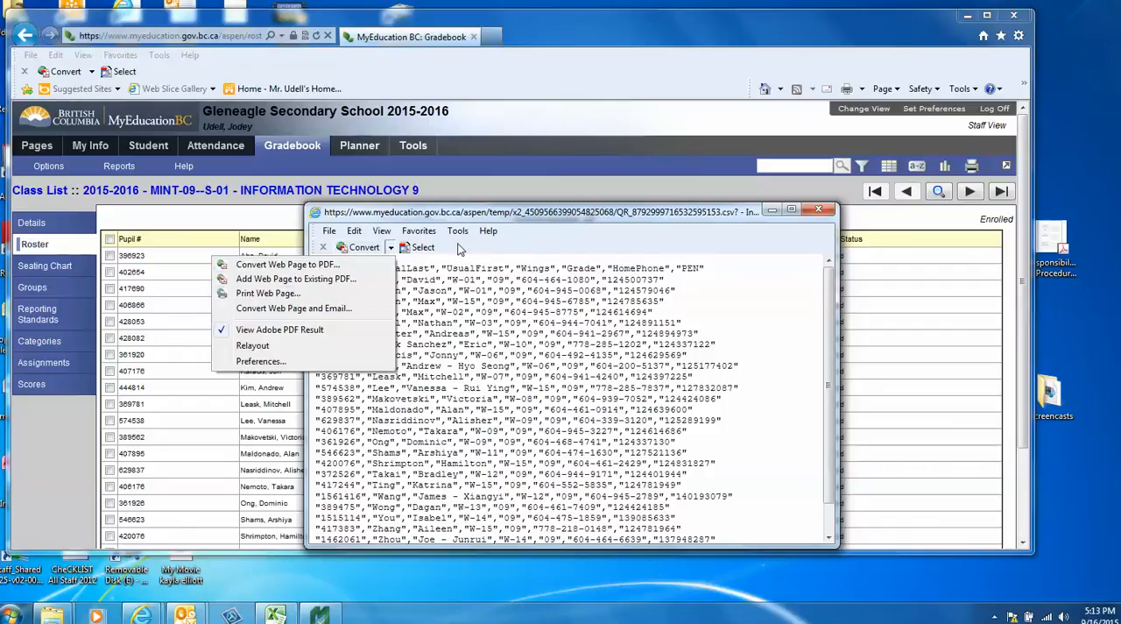
pyautogui.click(391, 247)
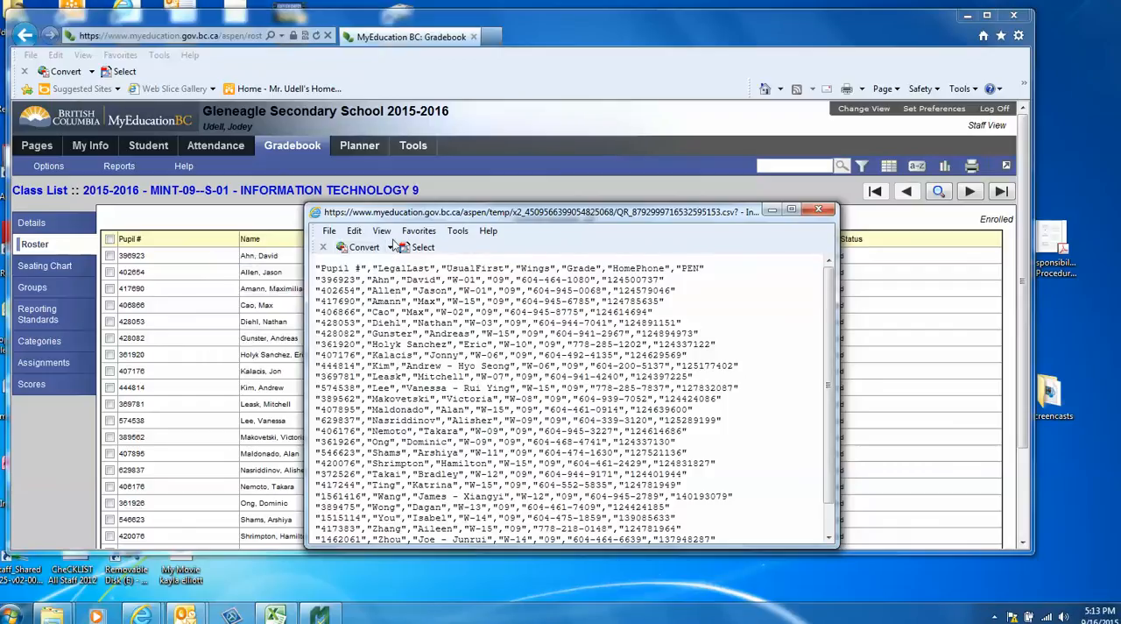
pyautogui.click(333, 231)
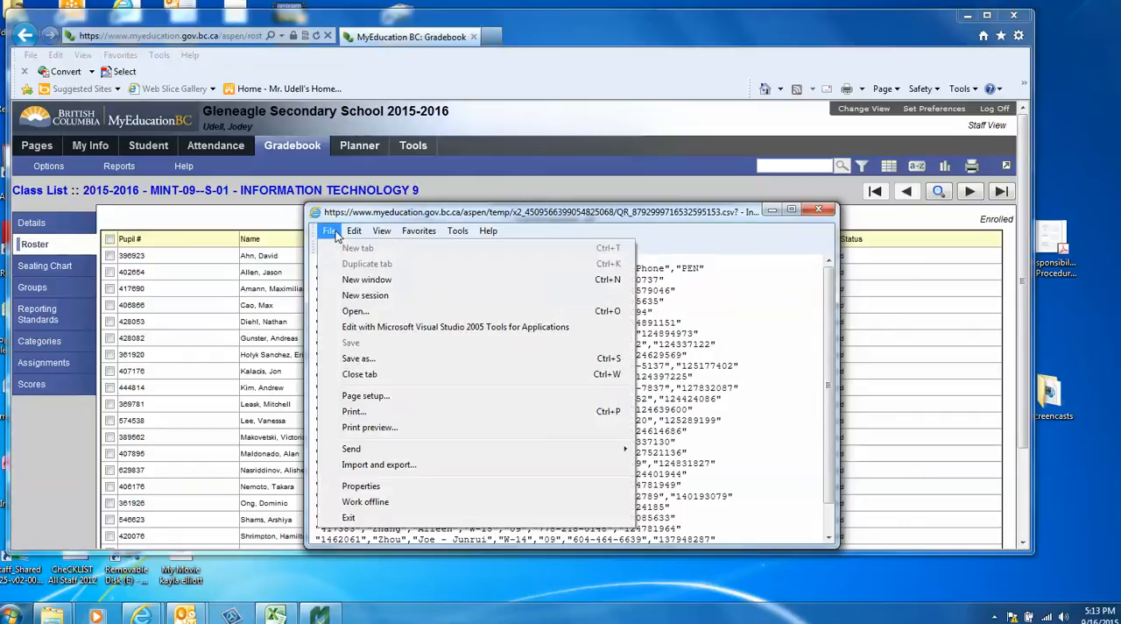
pyautogui.click(363, 358)
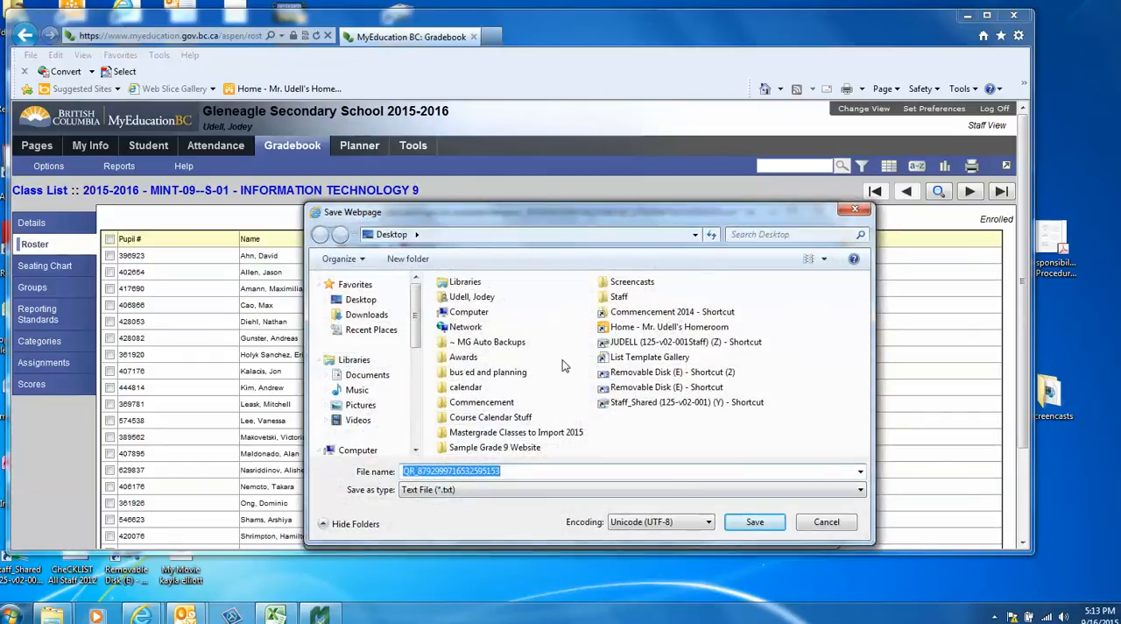
pyautogui.doubleClick(512, 433)
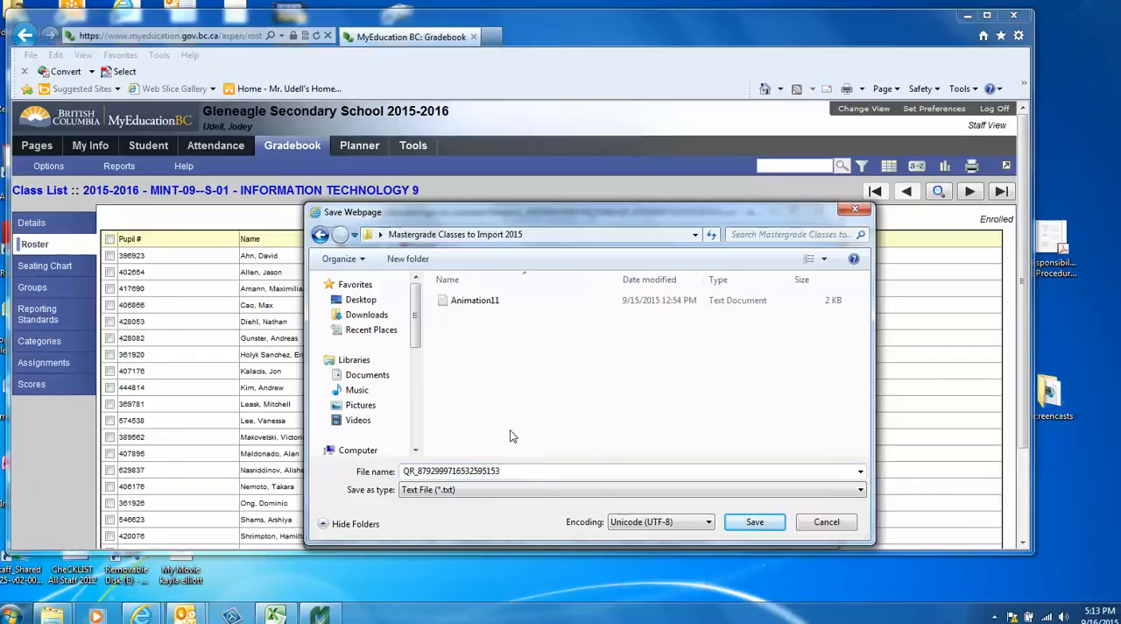
pyautogui.doubleClick(493, 472)
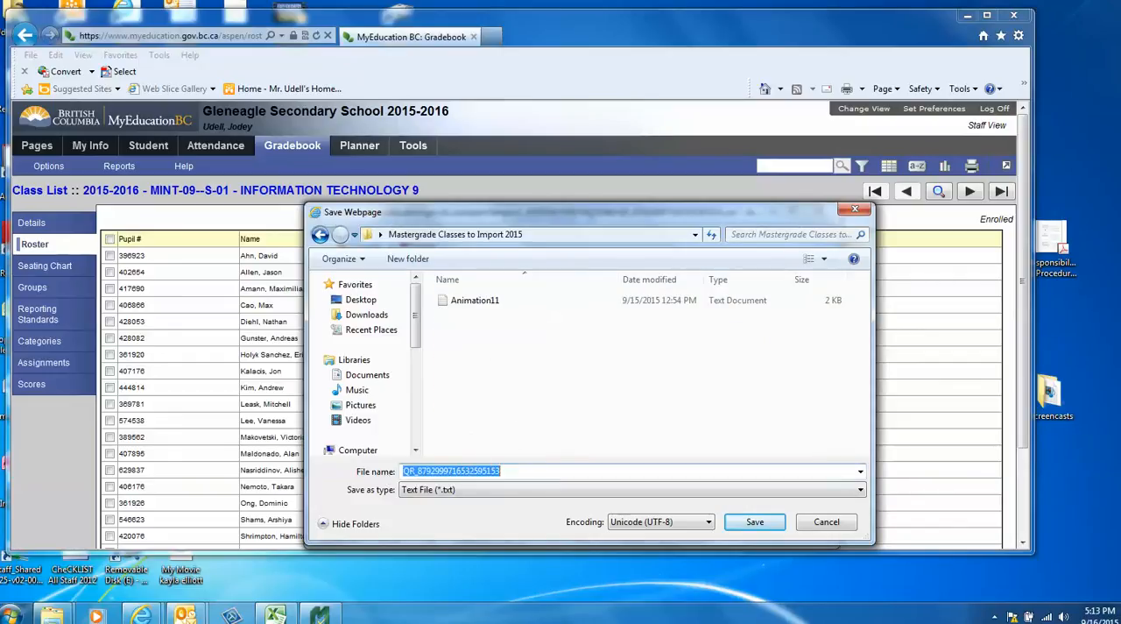
pyautogui.write('ICT9')
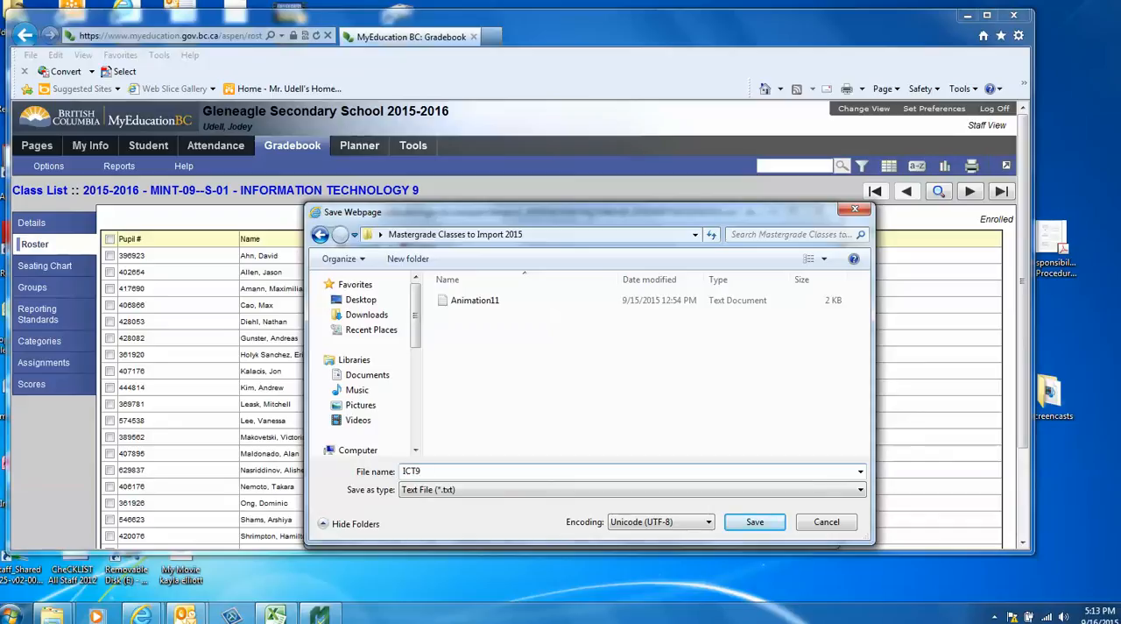
pyautogui.click(741, 524)
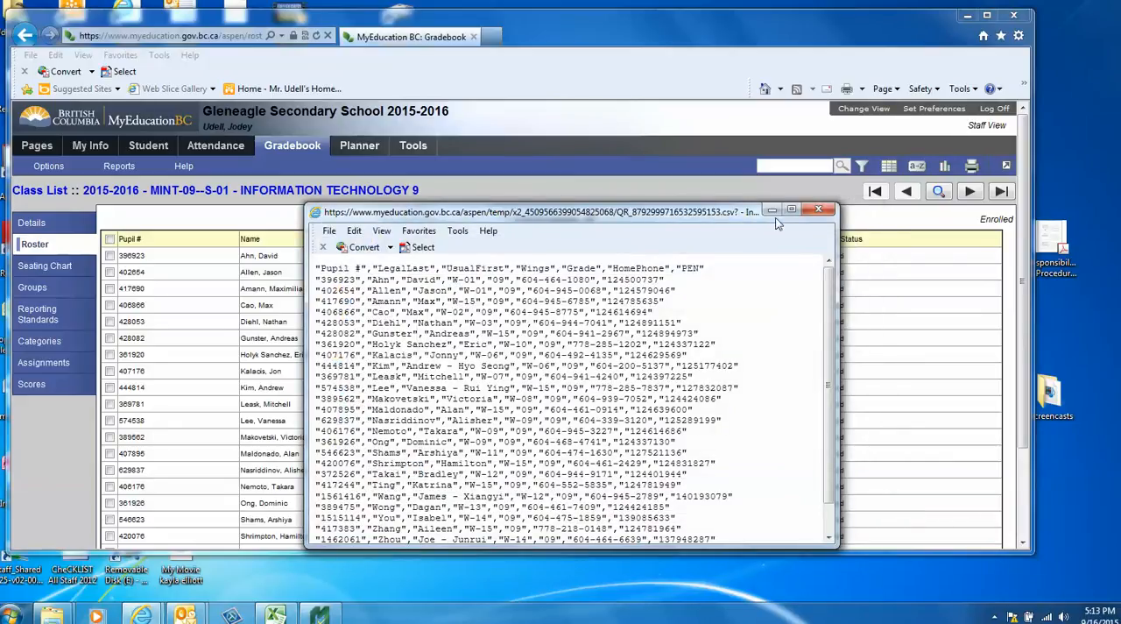
# Clear the report and browser windows away and select ICT9 in the desktop folder Mastergrade Classes to Import 2015.
pyautogui.click(819, 210)
pyautogui.click(965, 17)
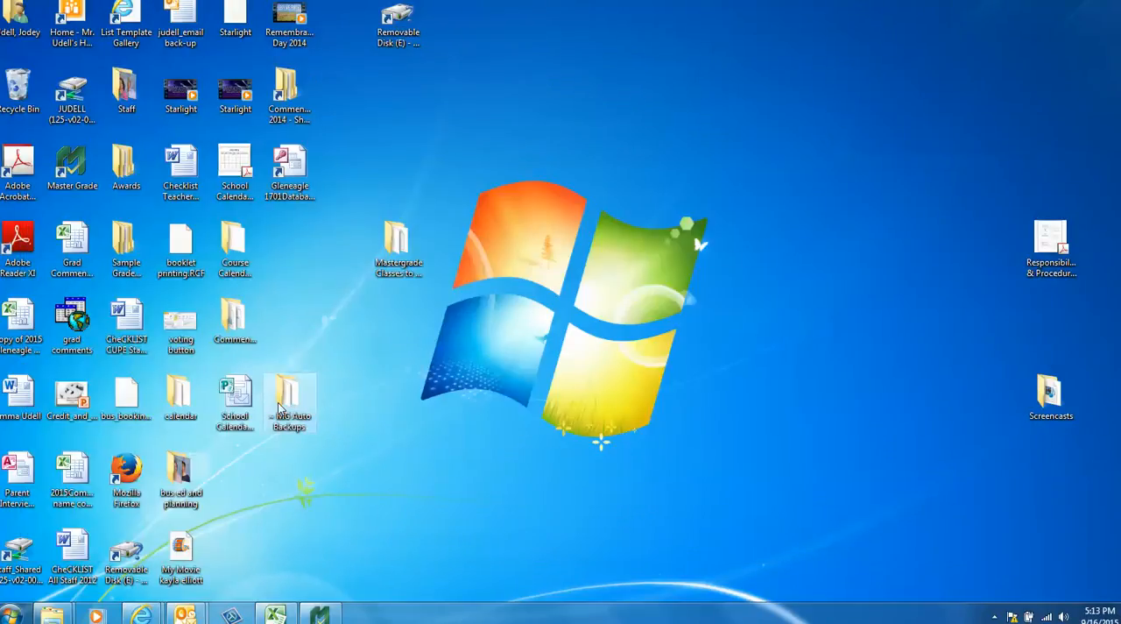
pyautogui.doubleClick(390, 263)
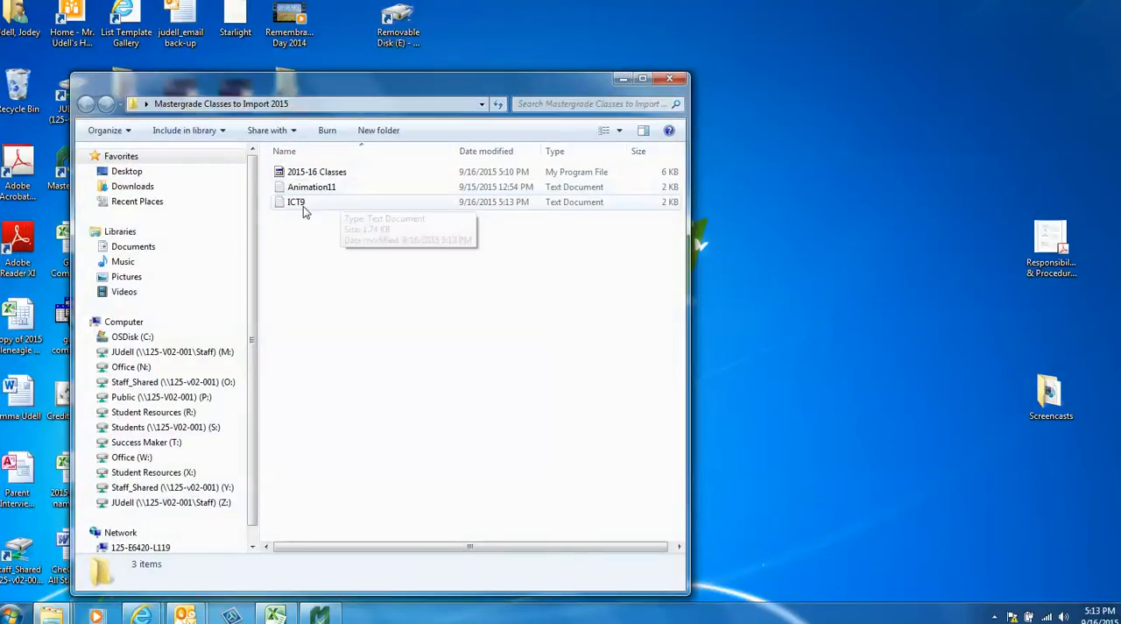
pyautogui.click(282, 207)
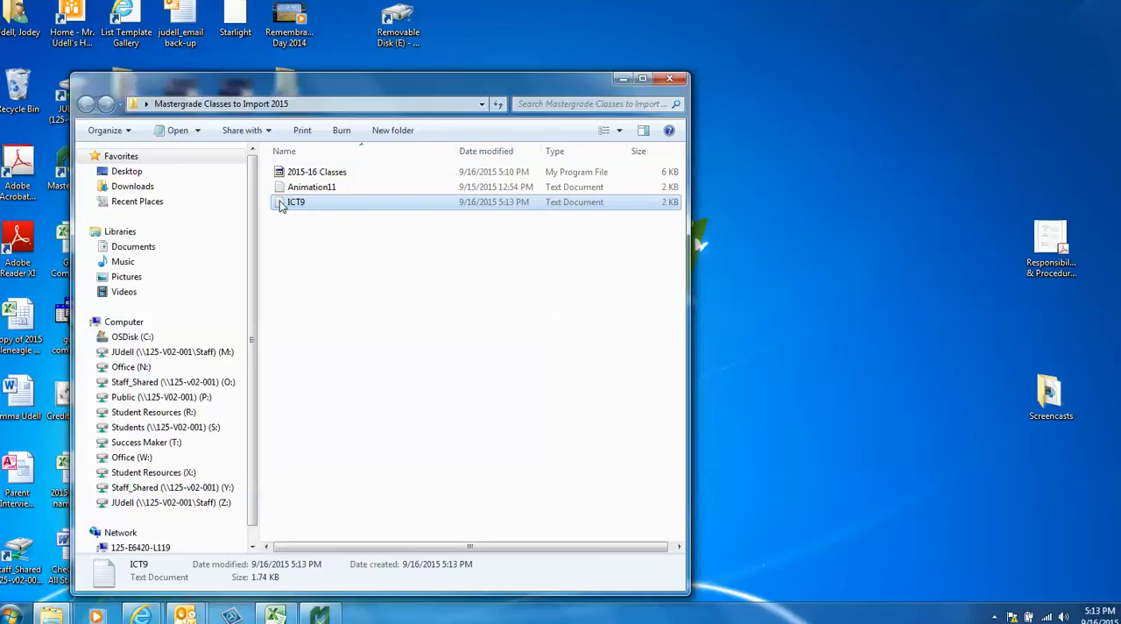
# Try to open the ICT9 text file in Excel straight from its folder.
pyautogui.moveTo(280, 206); pyautogui.dragTo(279, 618)
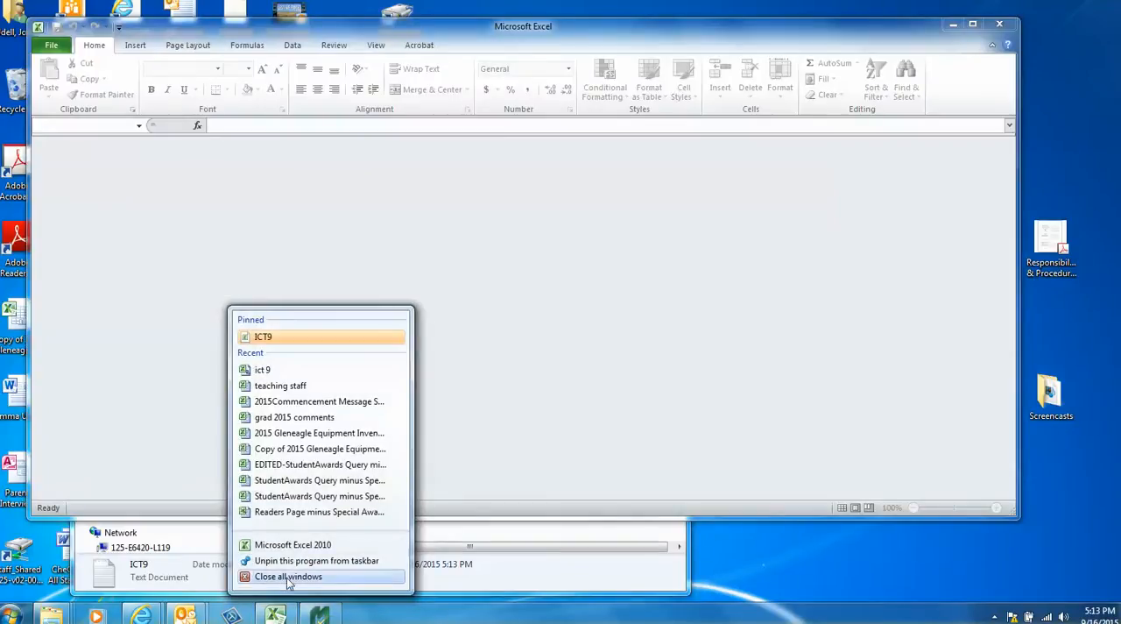
pyautogui.click(473, 340)
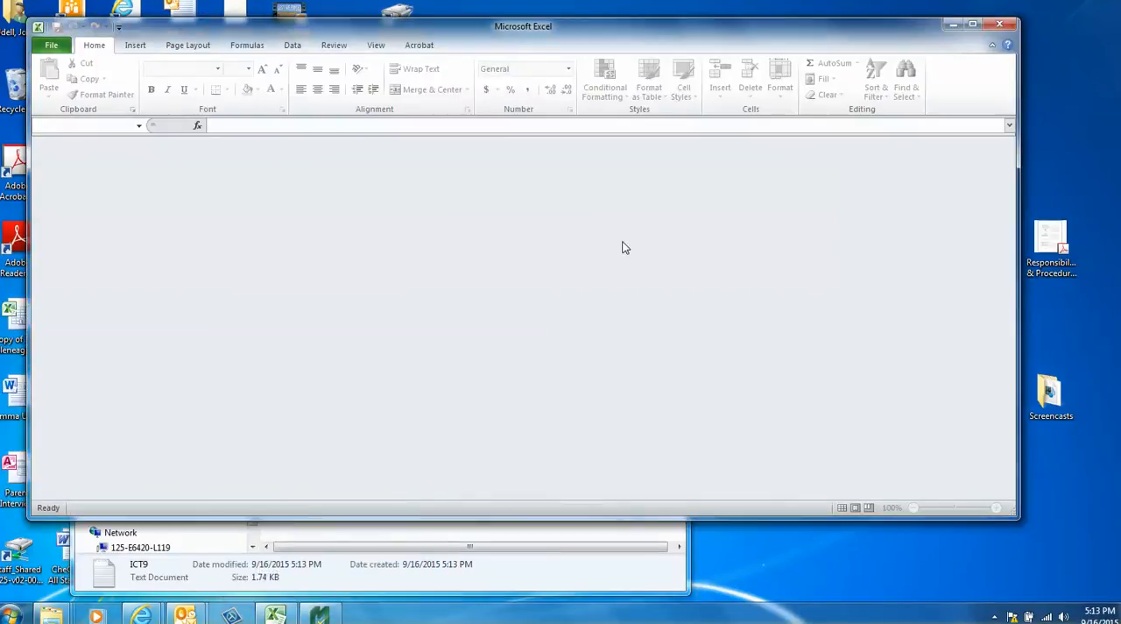
pyautogui.click(51, 45)
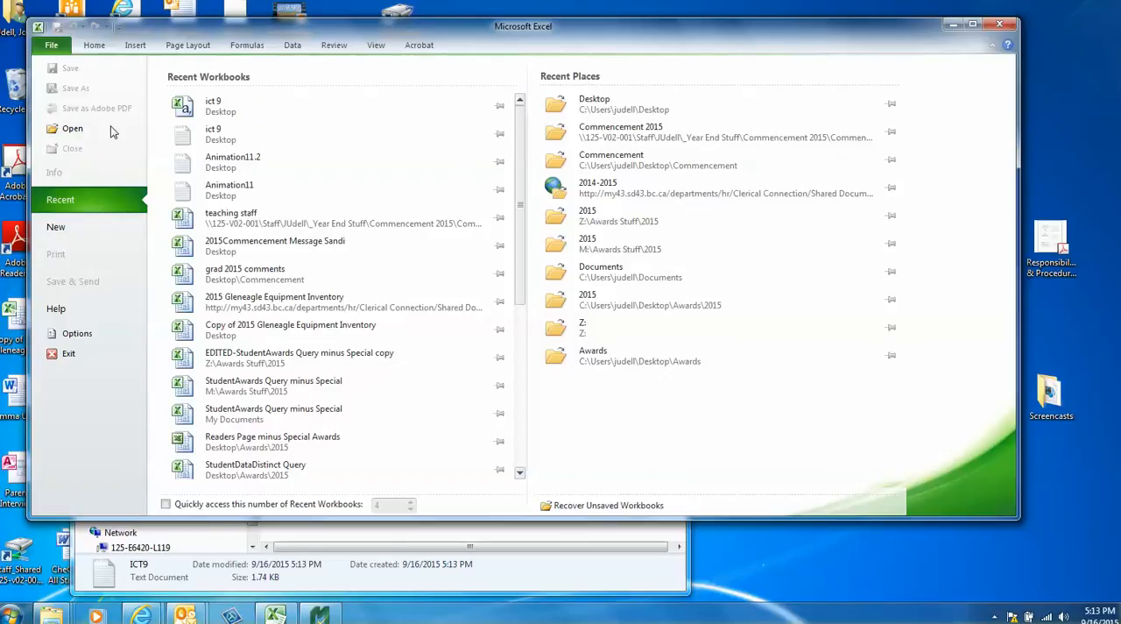
pyautogui.click(191, 146)
pyautogui.click(565, 341)
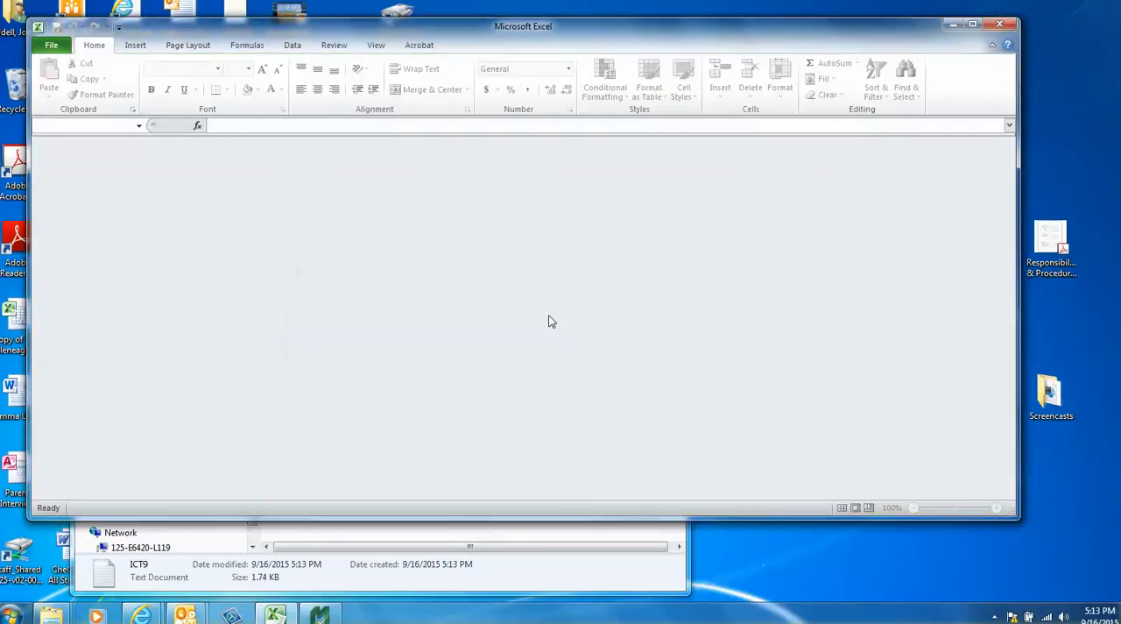
# In Excel, open the ICT9 text file from the Mastergrade Classes to Import 2015 folder.
pyautogui.click(52, 46)
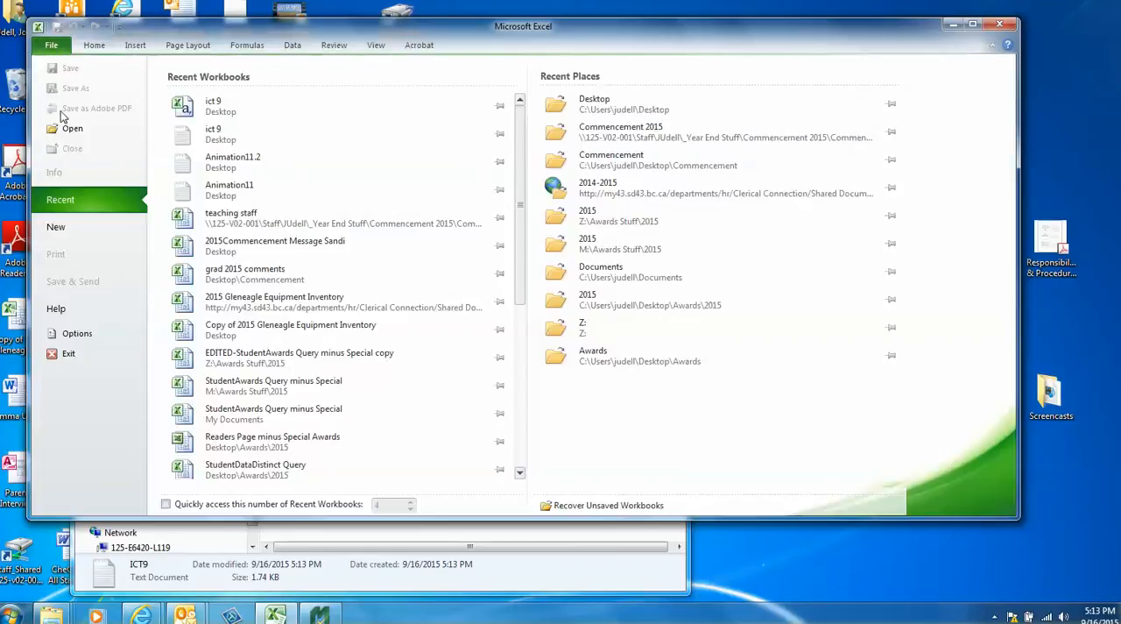
pyautogui.click(73, 129)
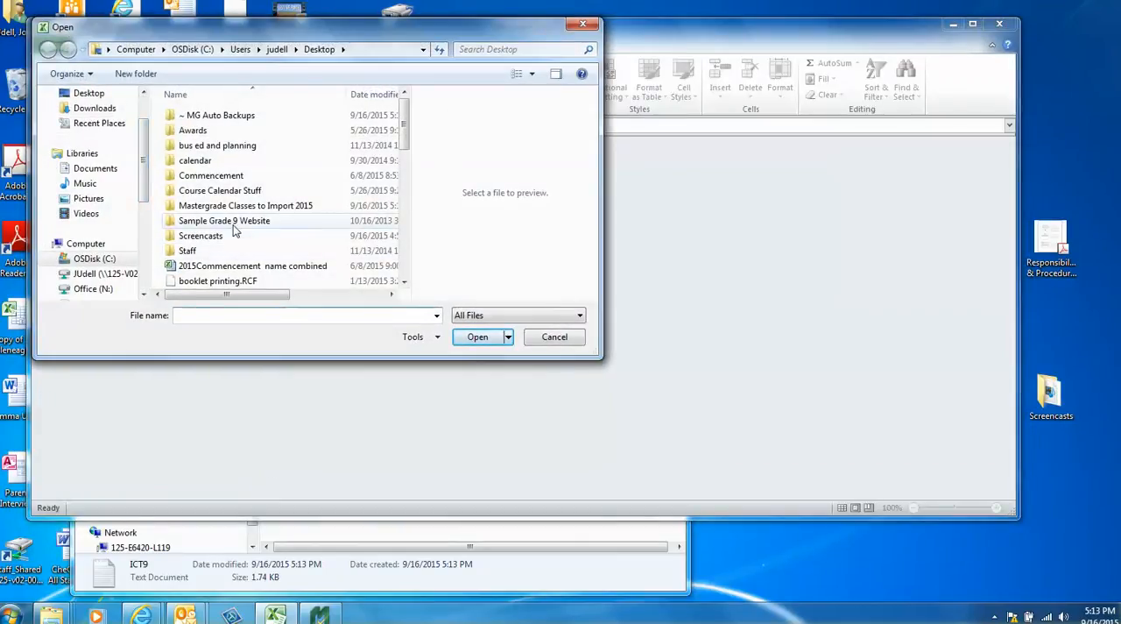
pyautogui.doubleClick(243, 206)
pyautogui.click(188, 146)
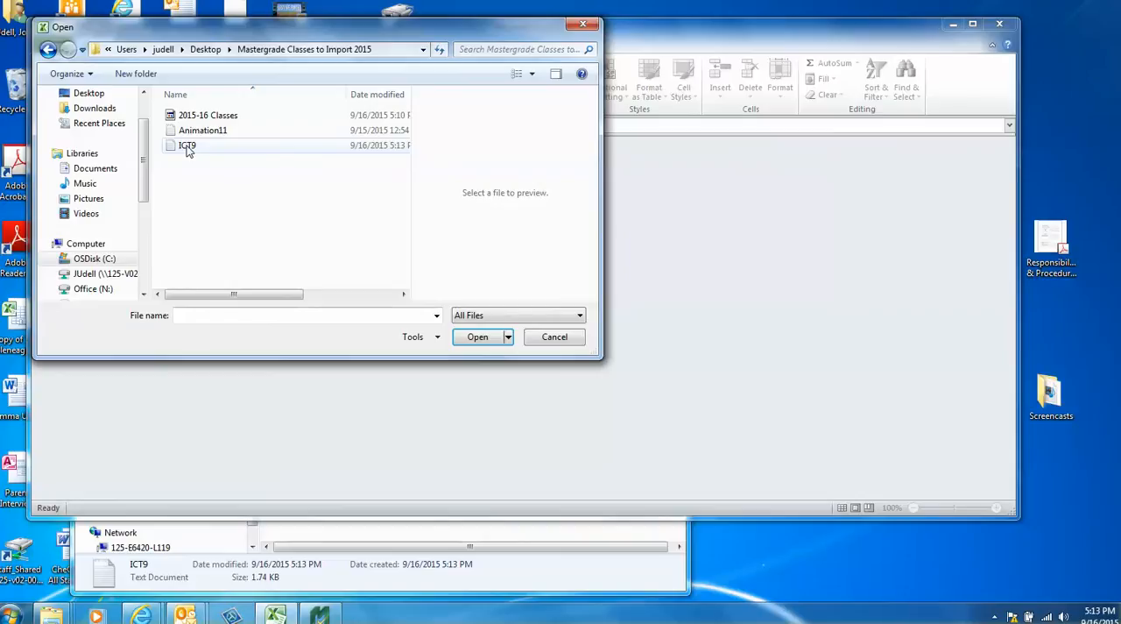
pyautogui.click(478, 337)
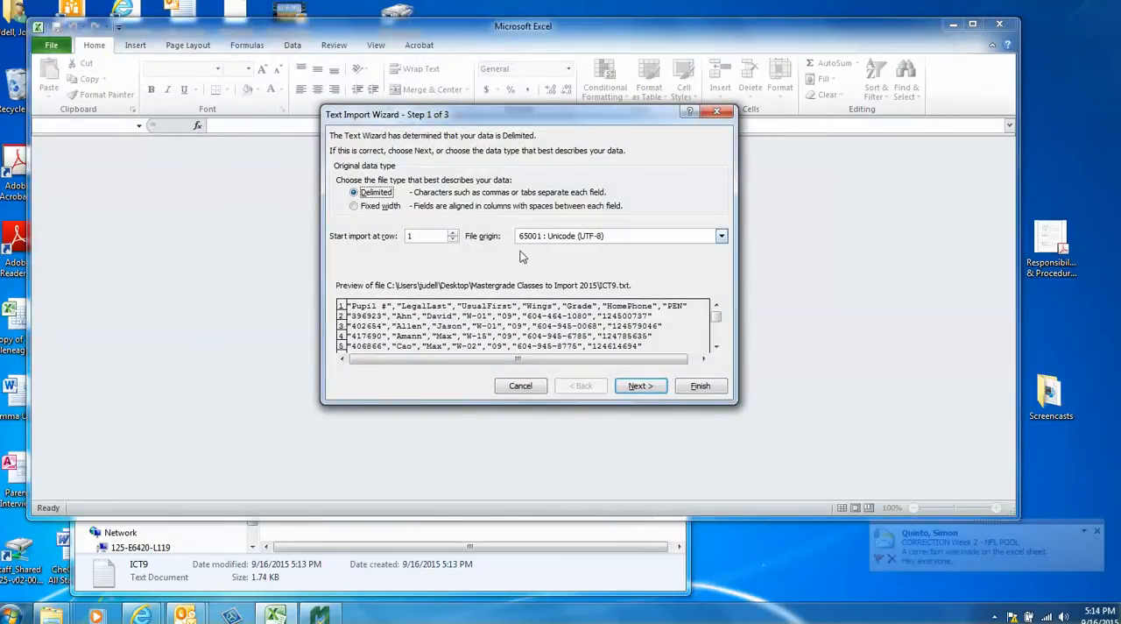
# Import the text as delimited data, using Comma instead of Tab as the delimiter and keeping the General column format.
pyautogui.click(638, 387)
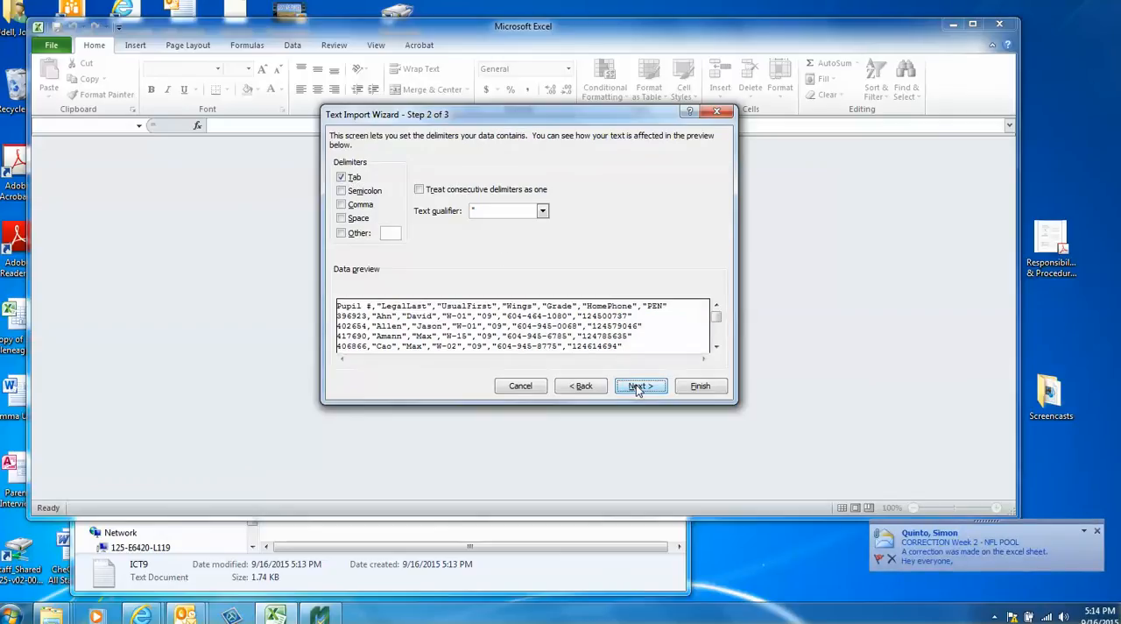
pyautogui.click(344, 178)
pyautogui.click(342, 205)
pyautogui.click(638, 386)
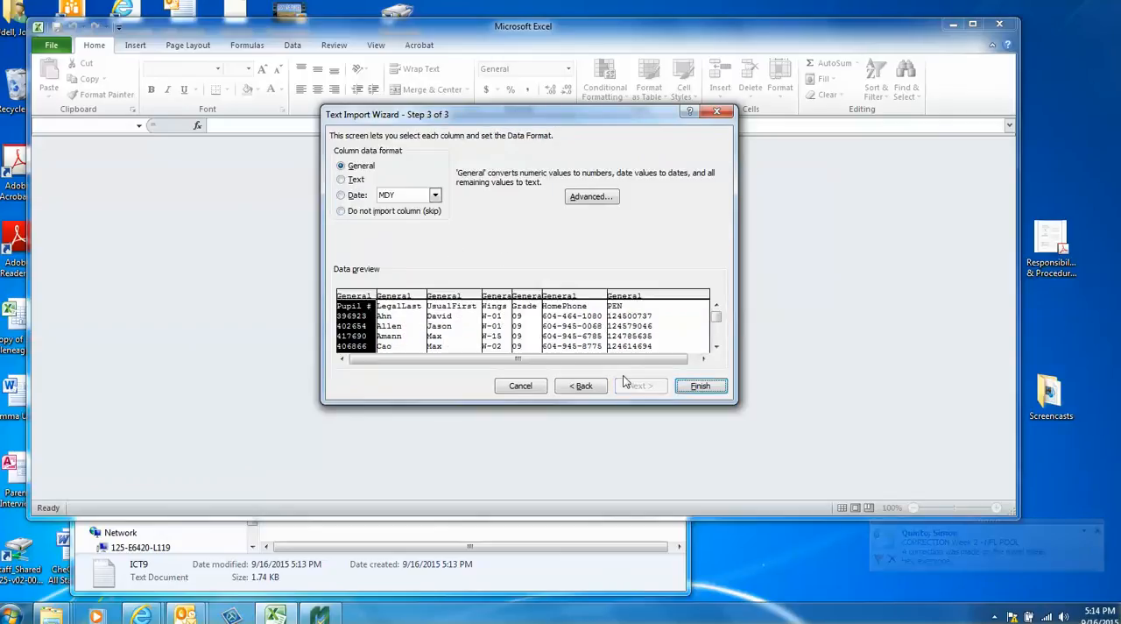
pyautogui.click(701, 388)
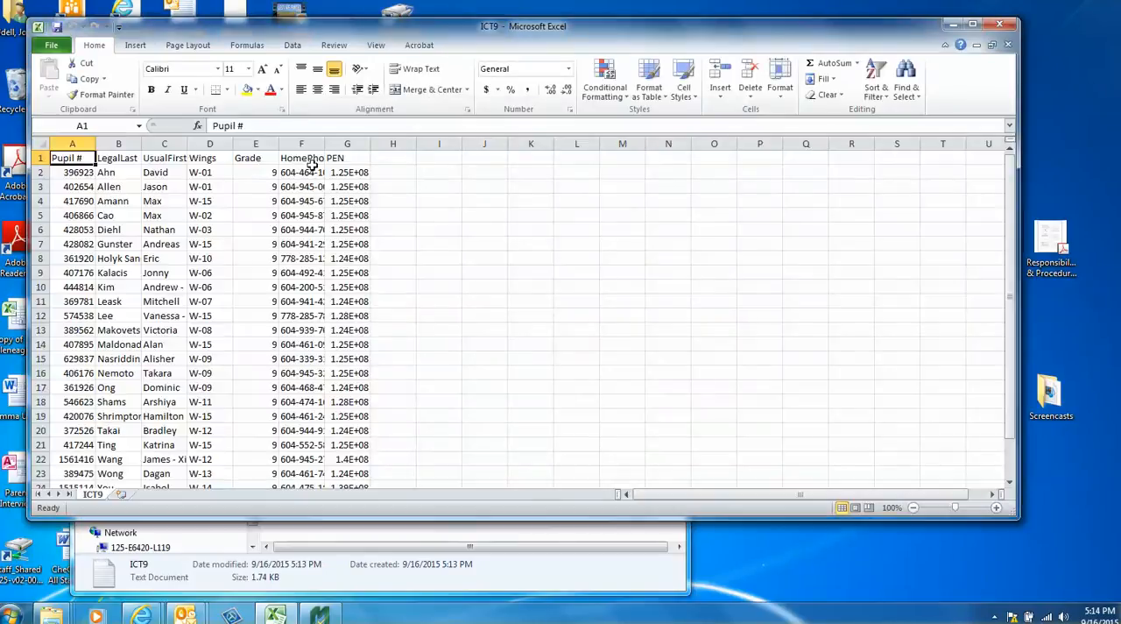
# Widen the PEN column and add a Period column in H with the value 1 filled down from H2 to H26.
pyautogui.moveTo(369, 143); pyautogui.dragTo(394, 144)
pyautogui.click(419, 162)
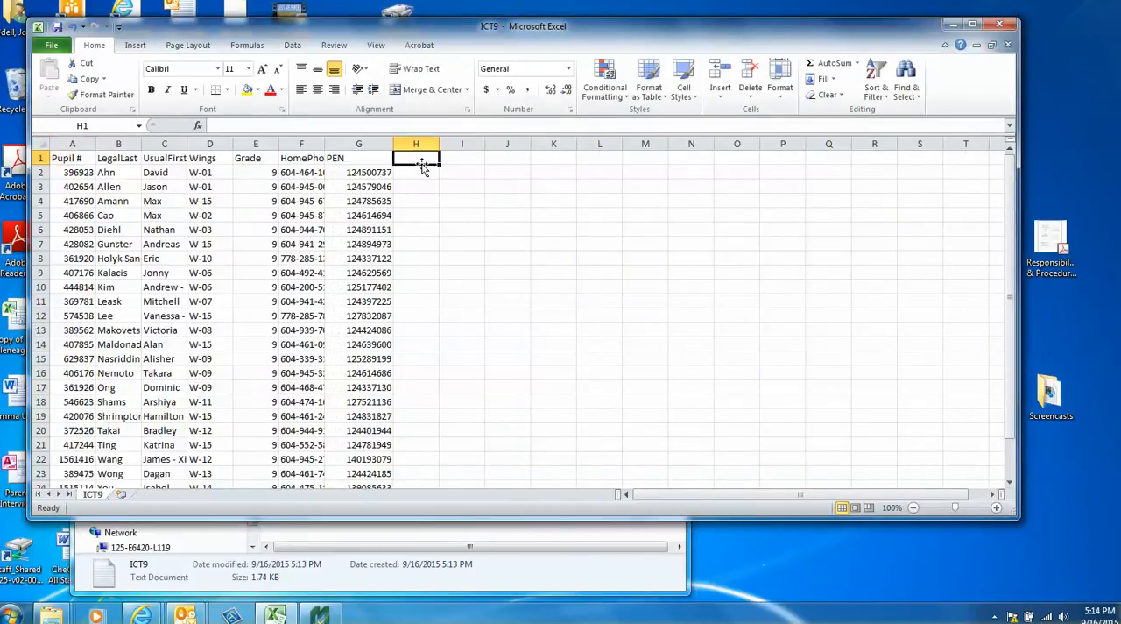
pyautogui.write('Period')
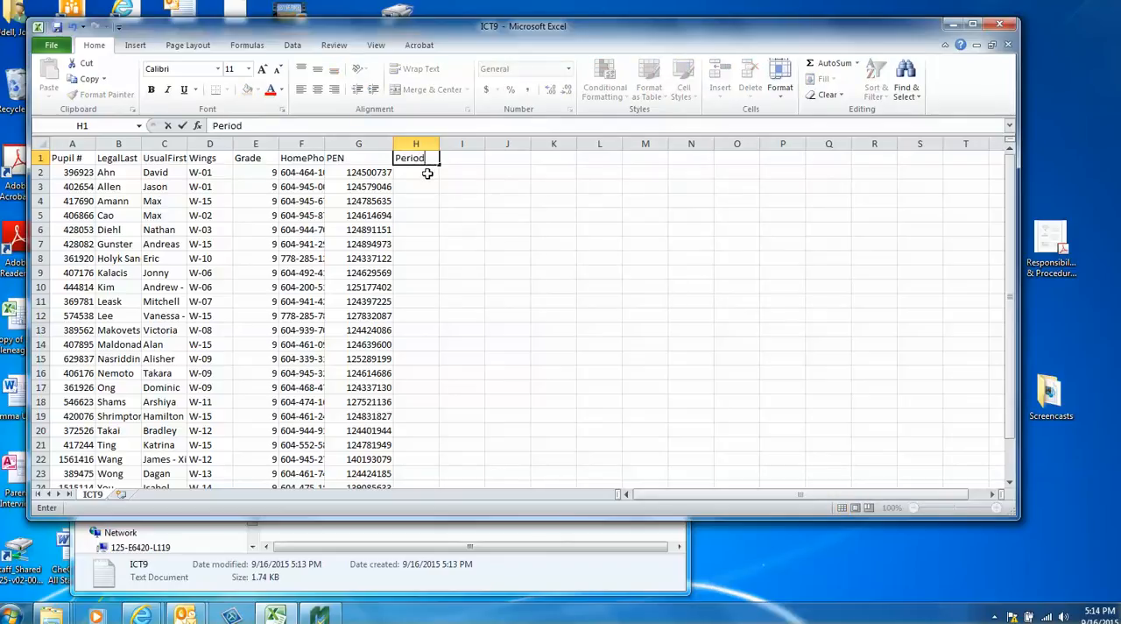
pyautogui.press('Return')
pyautogui.write('1')
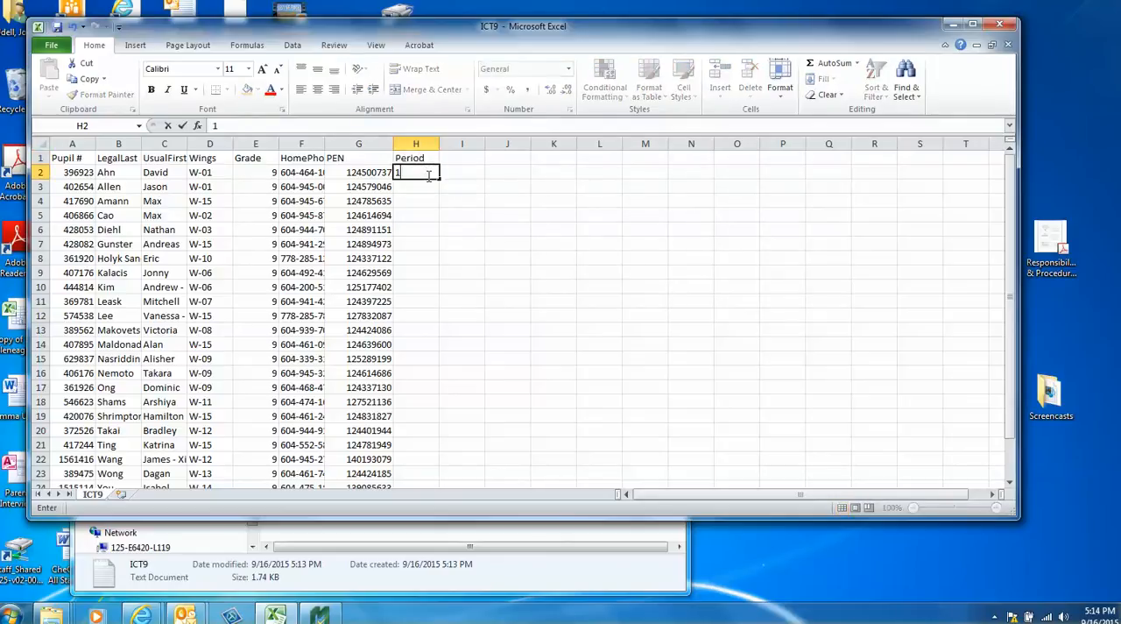
pyautogui.press('Return')
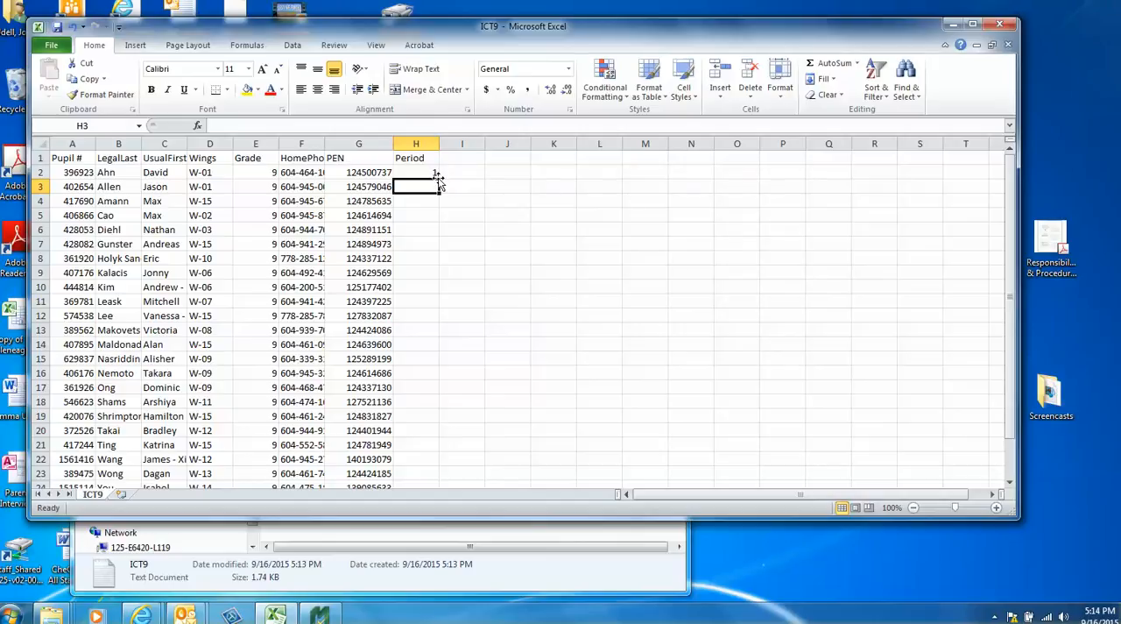
pyautogui.click(436, 173)
pyautogui.moveTo(439, 179); pyautogui.dragTo(429, 468)
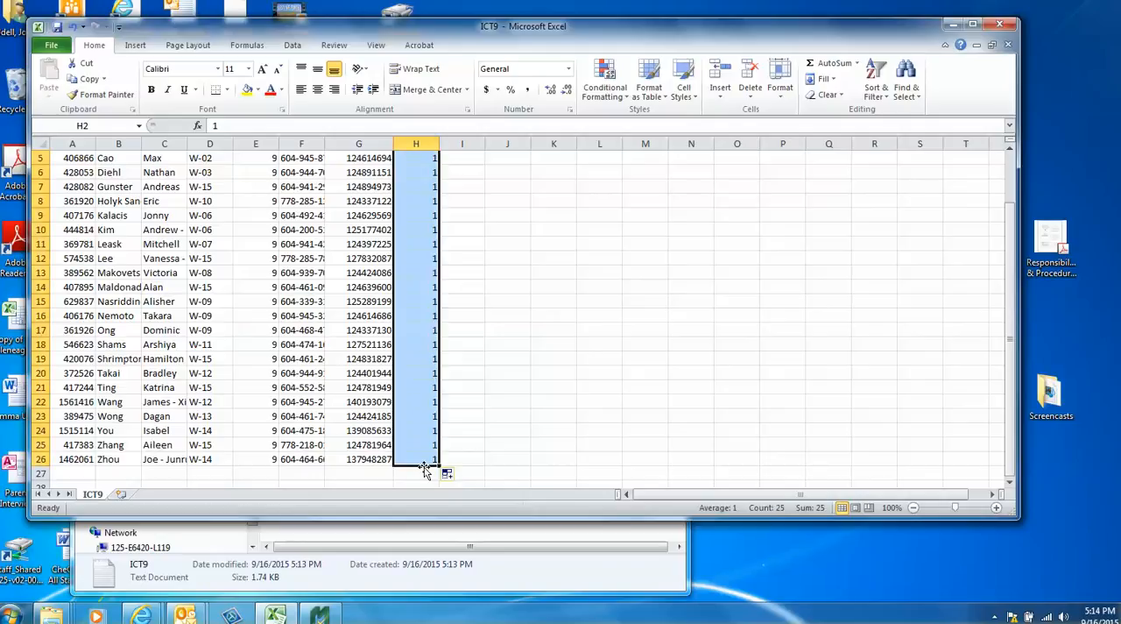
# Save the ICT9 sheet as CSV (Comma delimited) in the Mastergrade Classes to Import 2015 folder, keeping that format.
pyautogui.click(51, 46)
pyautogui.click(57, 88)
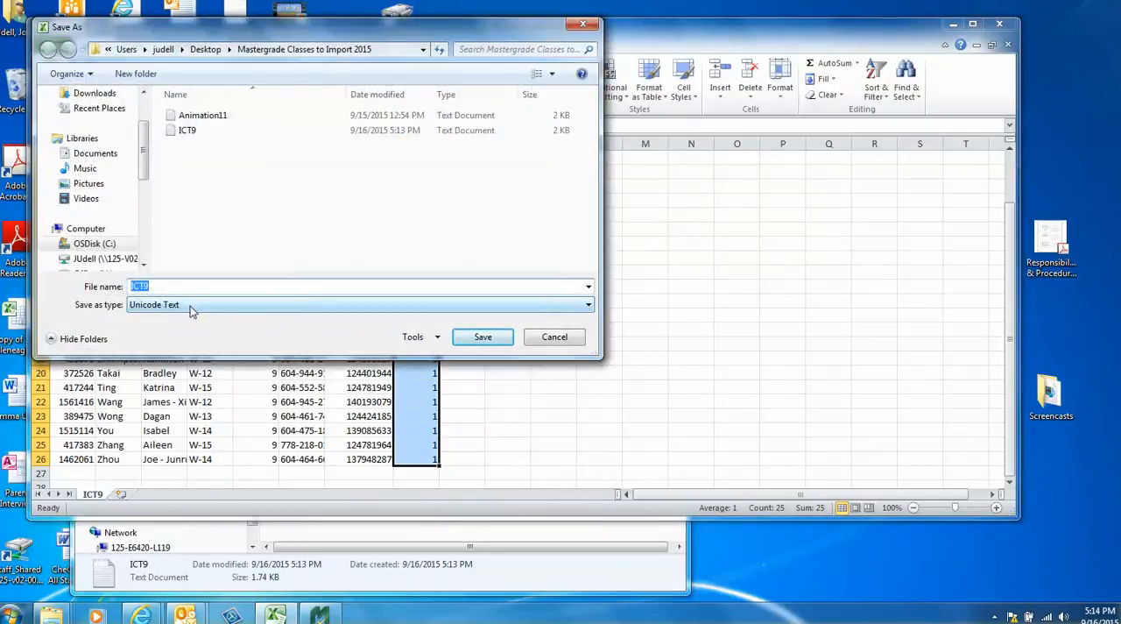
pyautogui.click(190, 306)
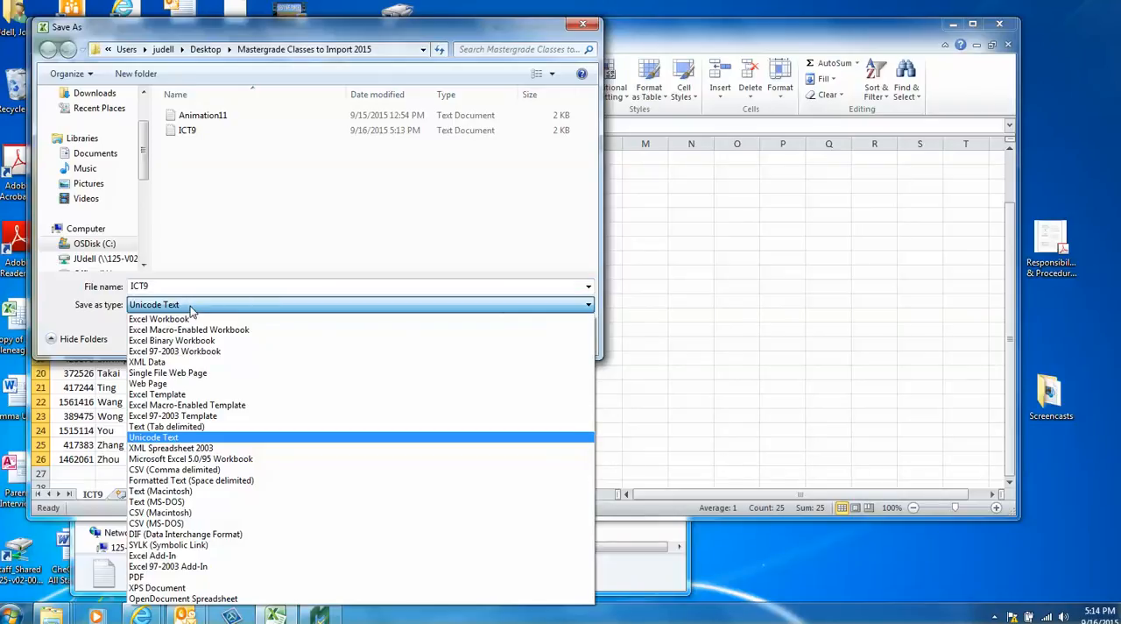
pyautogui.click(215, 474)
pyautogui.click(483, 337)
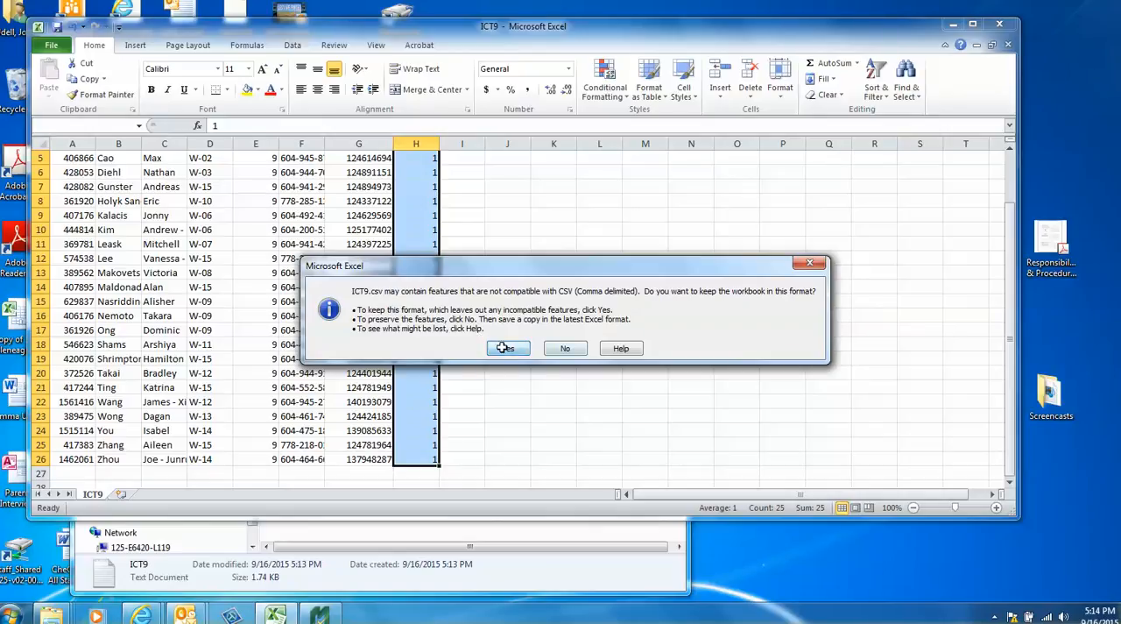
pyautogui.click(504, 347)
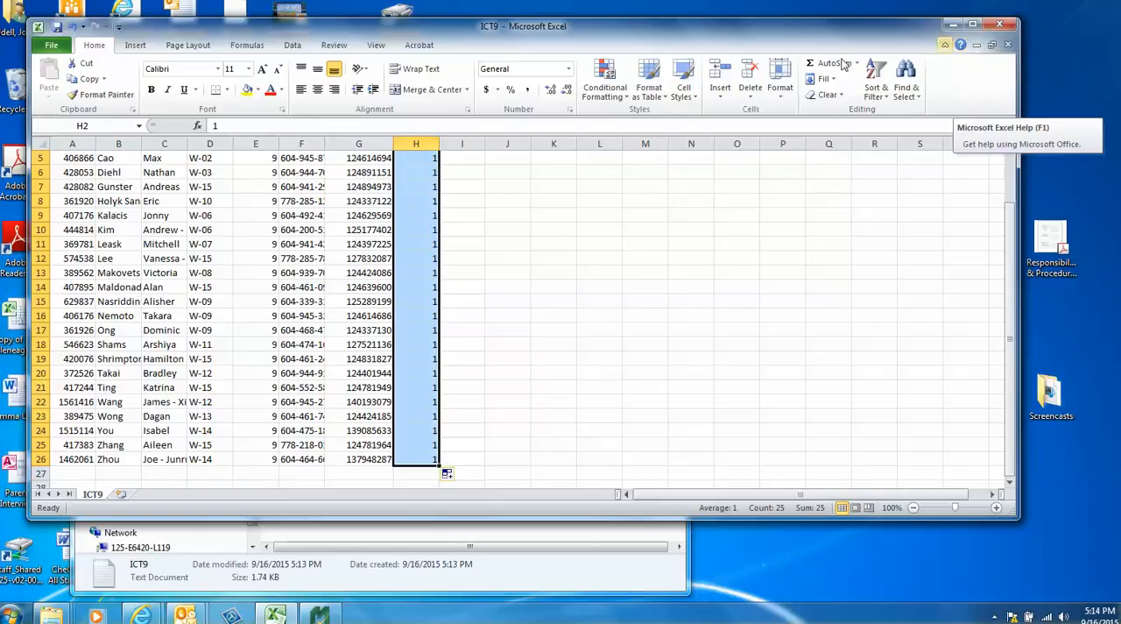
# Close the ICT9 workbook without saving it again and minimize Excel.
pyautogui.click(51, 46)
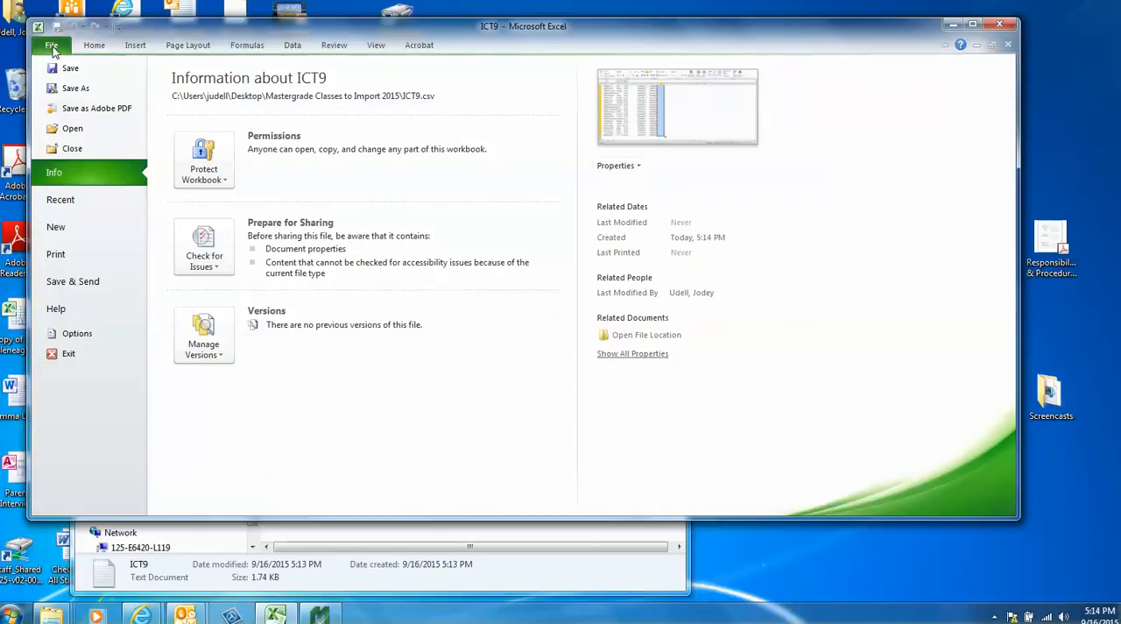
pyautogui.click(57, 149)
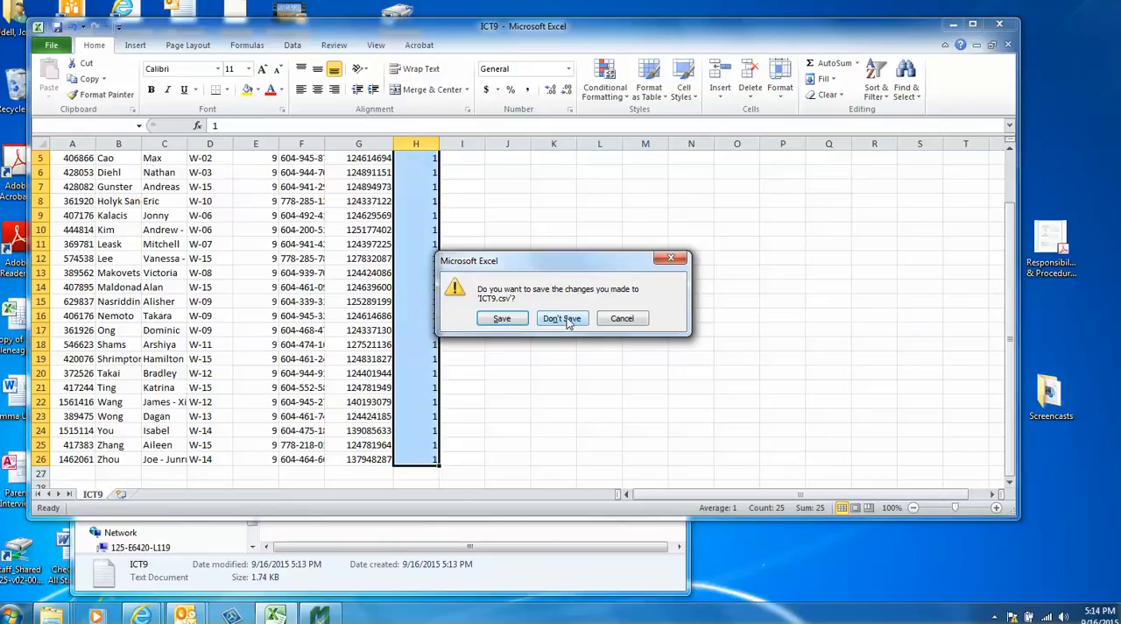
pyautogui.click(565, 319)
pyautogui.click(954, 23)
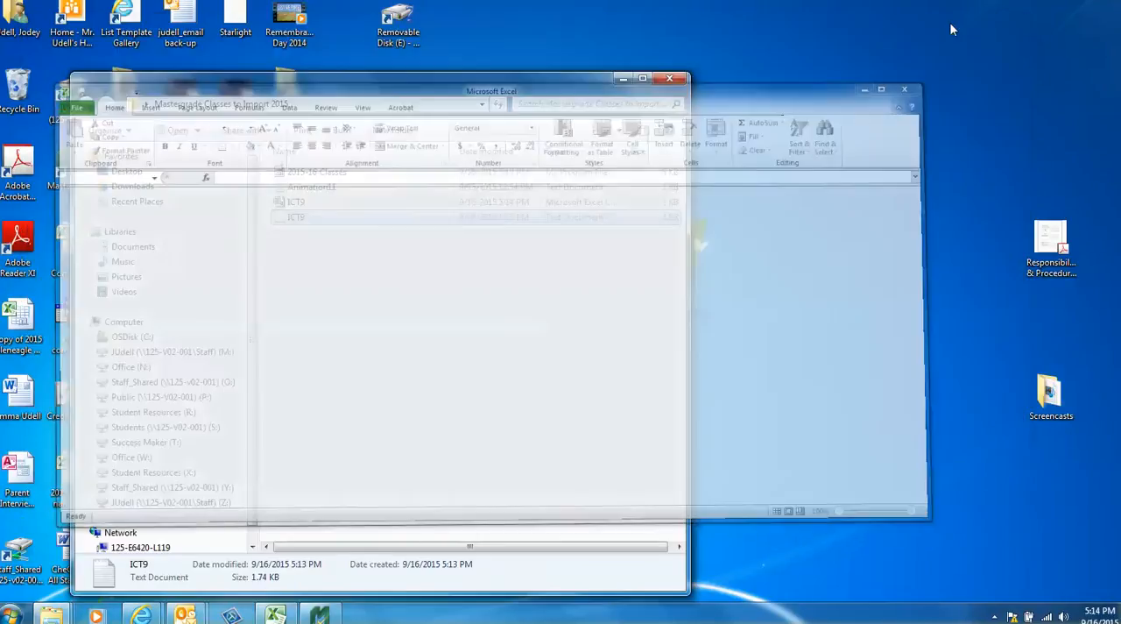
# Switch to Master Grade and start an import using the myEdBC import format.
pyautogui.click(320, 615)
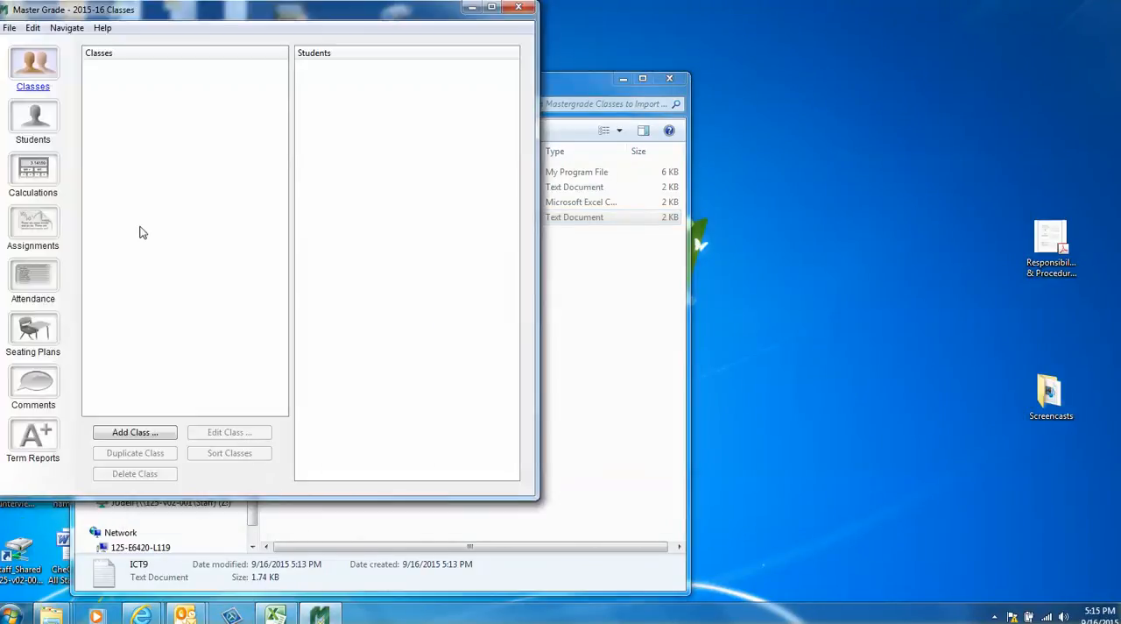
pyautogui.click(10, 27)
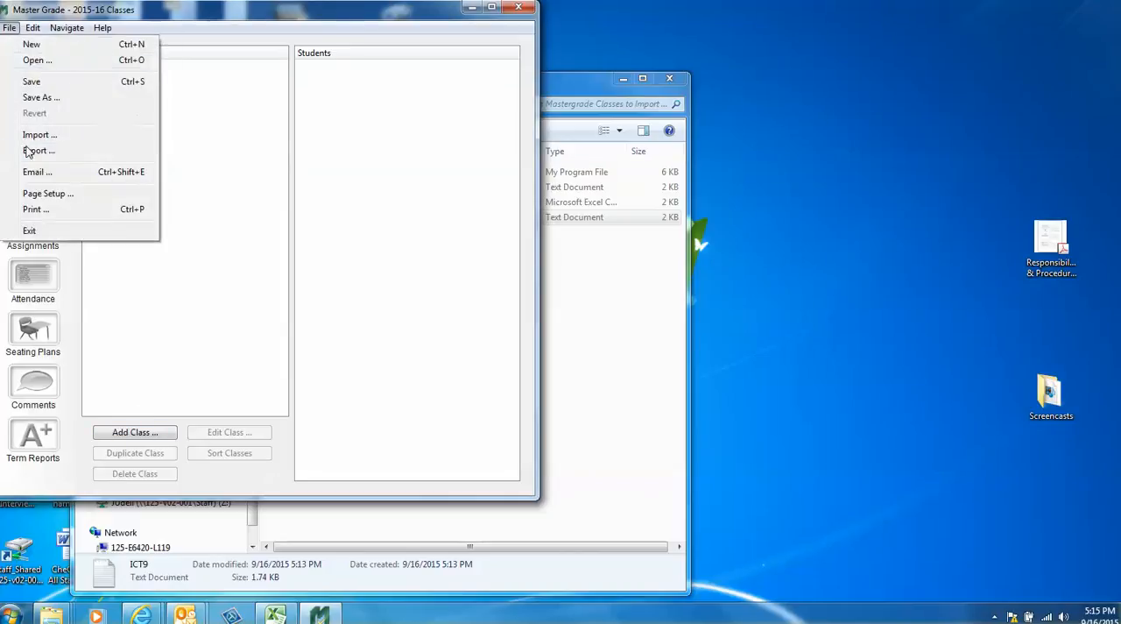
pyautogui.click(40, 133)
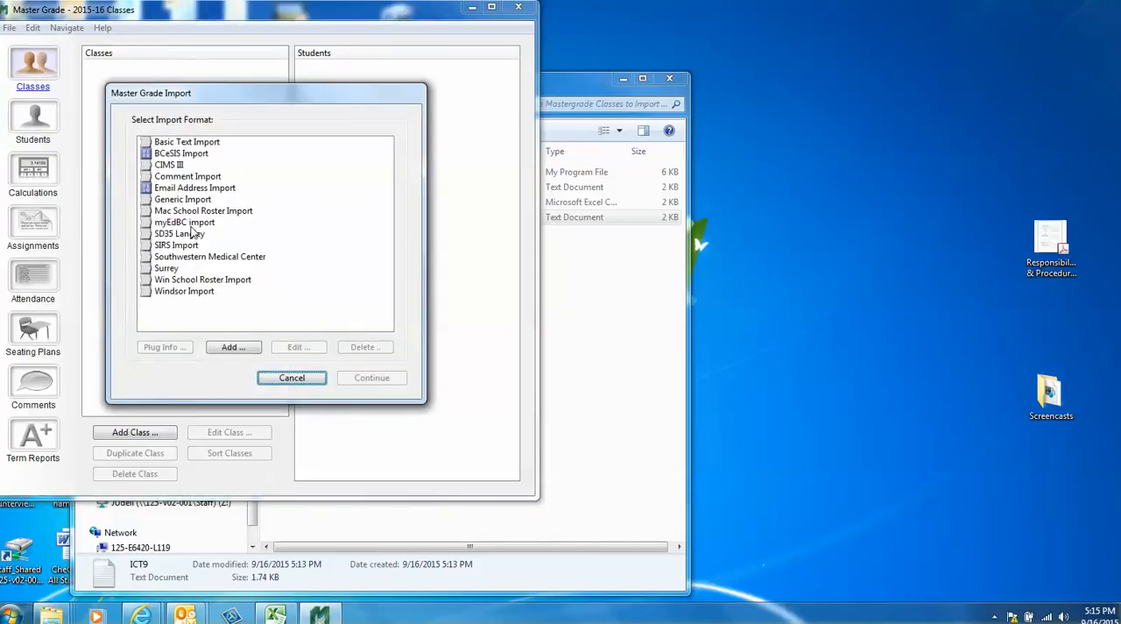
pyautogui.click(200, 225)
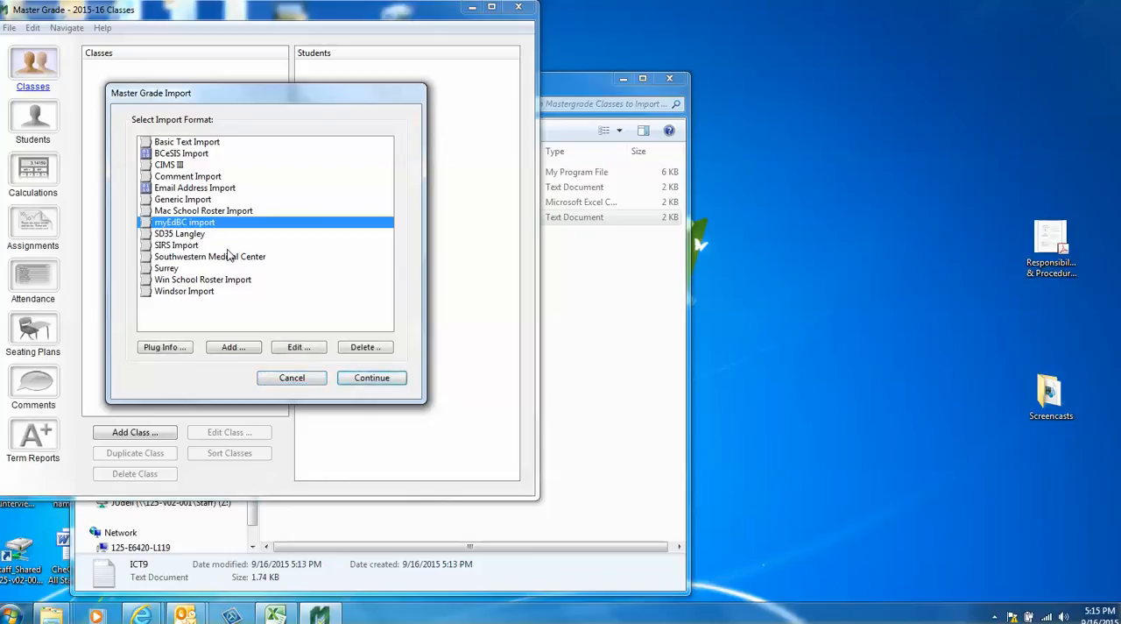
pyautogui.click(365, 379)
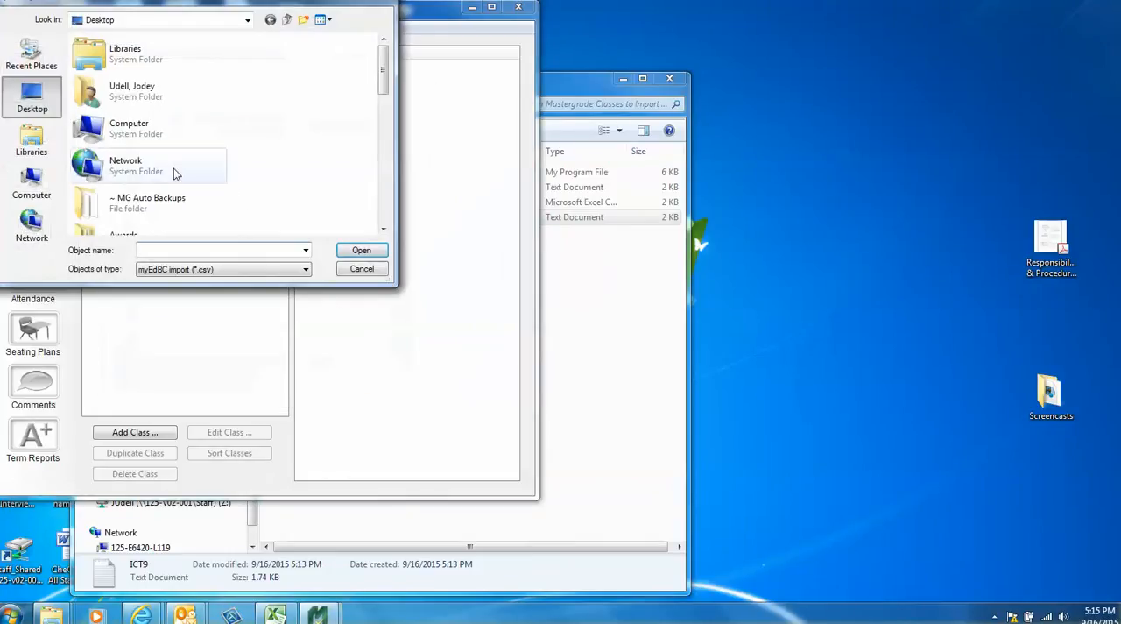
# Choose the ICT9 CSV file from the desktop's Mastergrade Classes to Import 2015 folder and import only class 1, leaving out Period.
pyautogui.moveTo(383, 82); pyautogui.dragTo(383, 168)
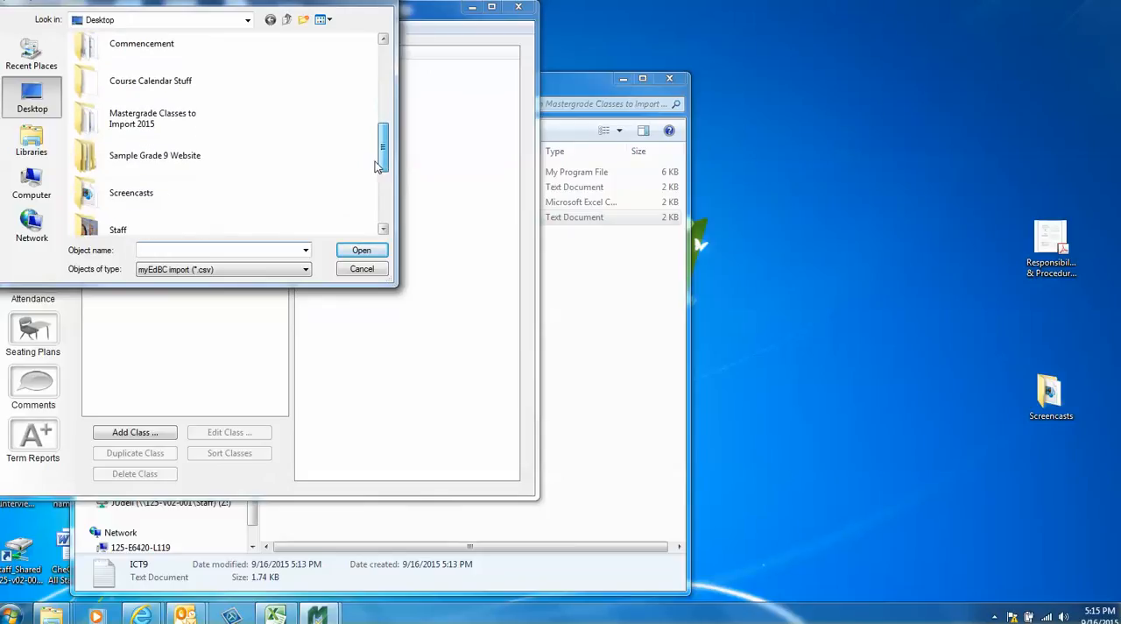
pyautogui.click(182, 115)
pyautogui.doubleClick(182, 115)
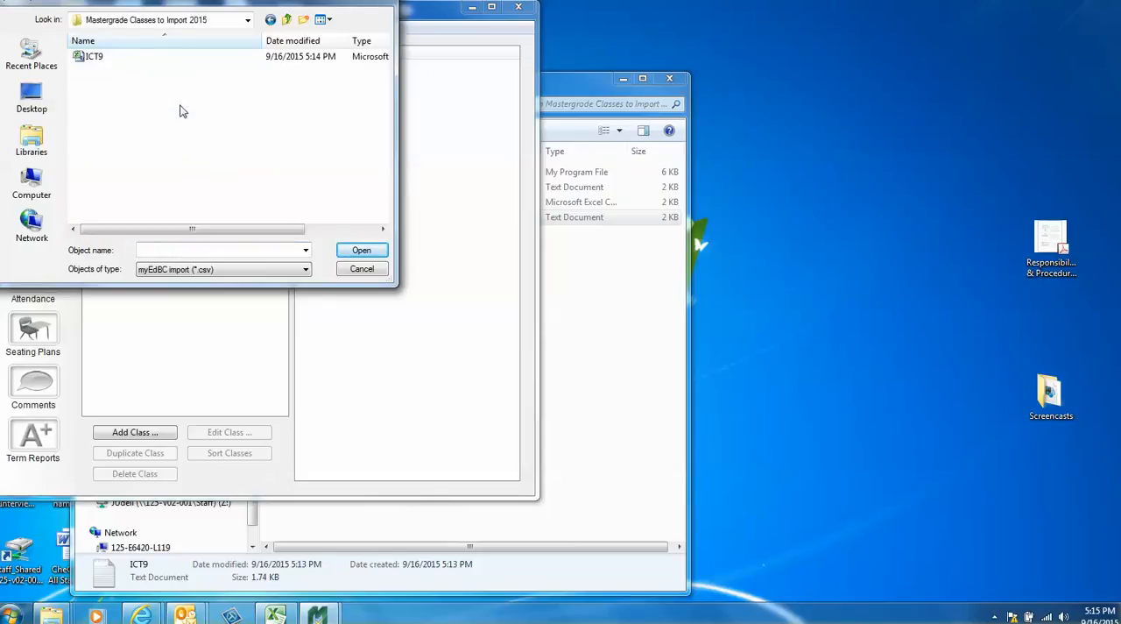
pyautogui.click(88, 56)
pyautogui.click(350, 253)
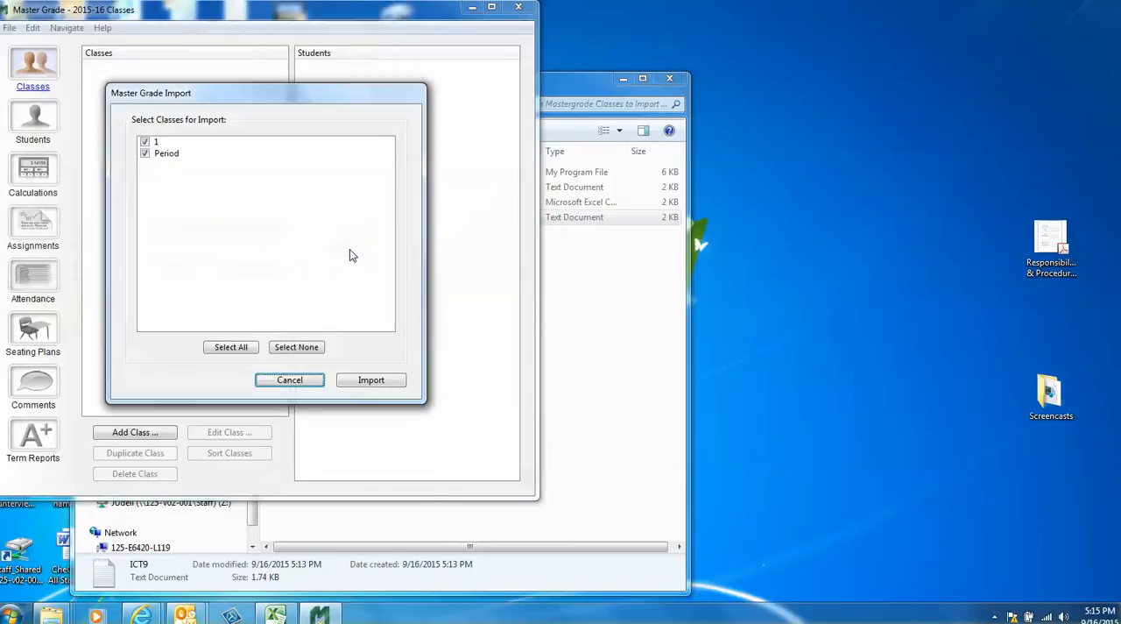
pyautogui.click(146, 154)
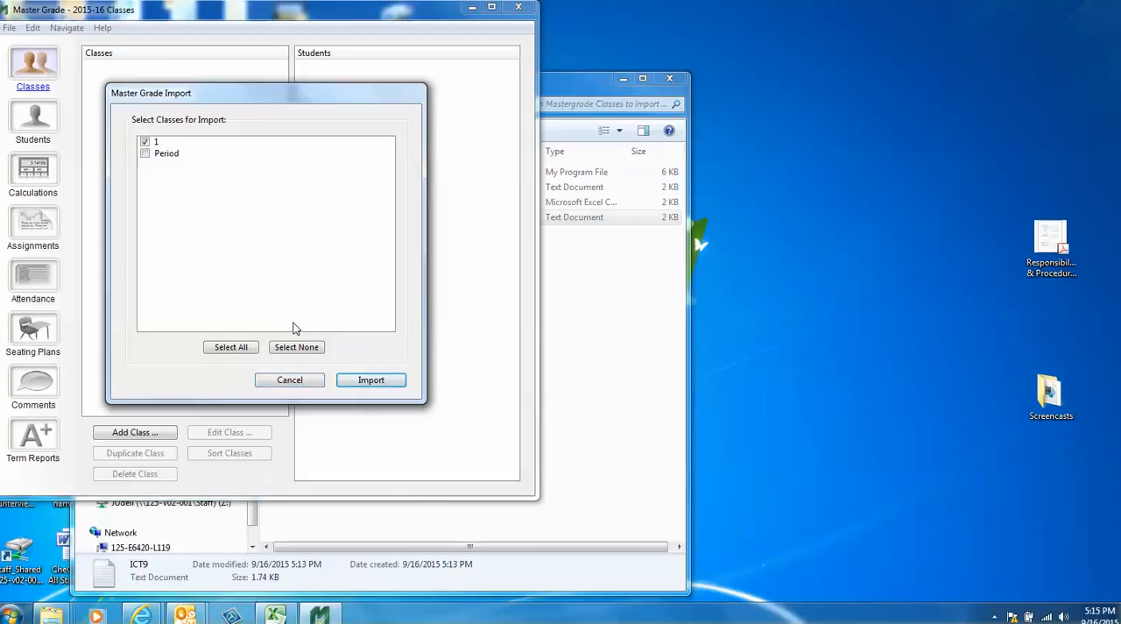
pyautogui.click(368, 381)
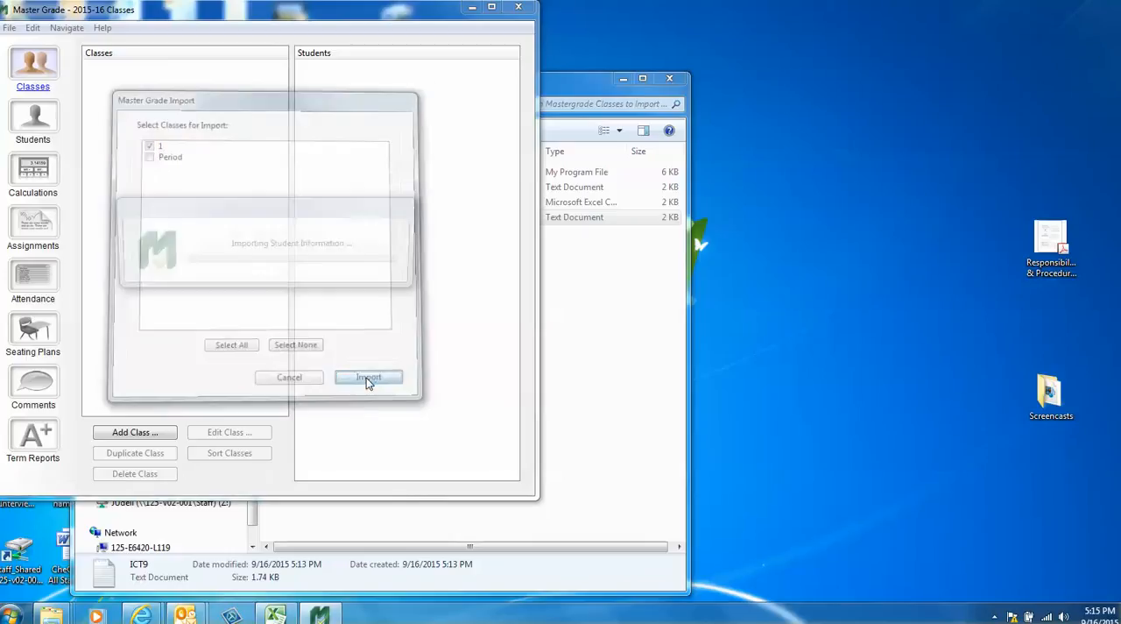